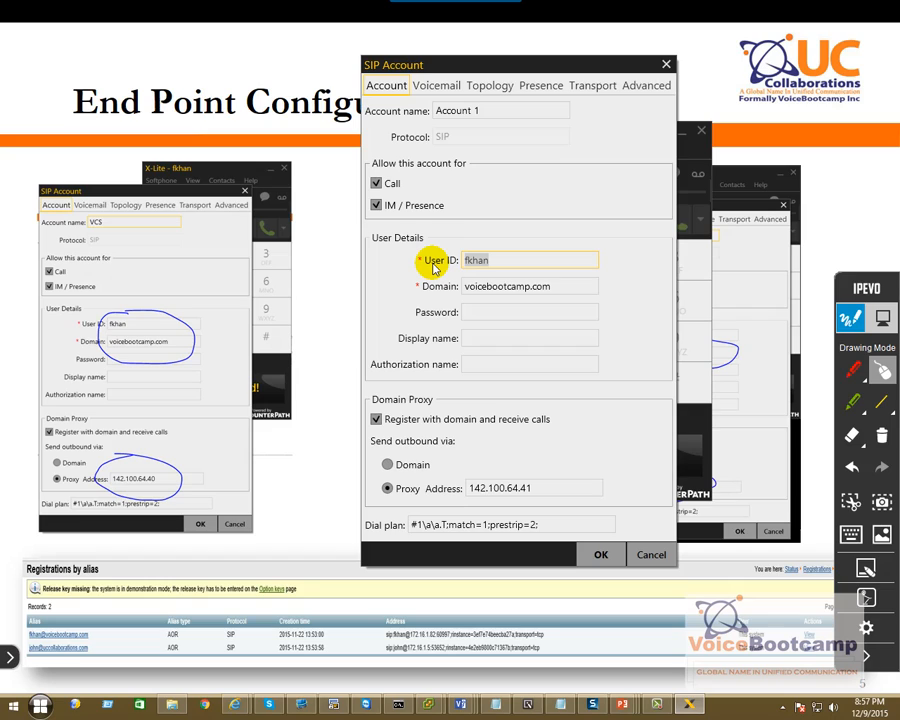
# Replace X-Lite's SIP user ID with the second user's ID, then bring up the VCS console window.
pyautogui.doubleClick(518, 266)
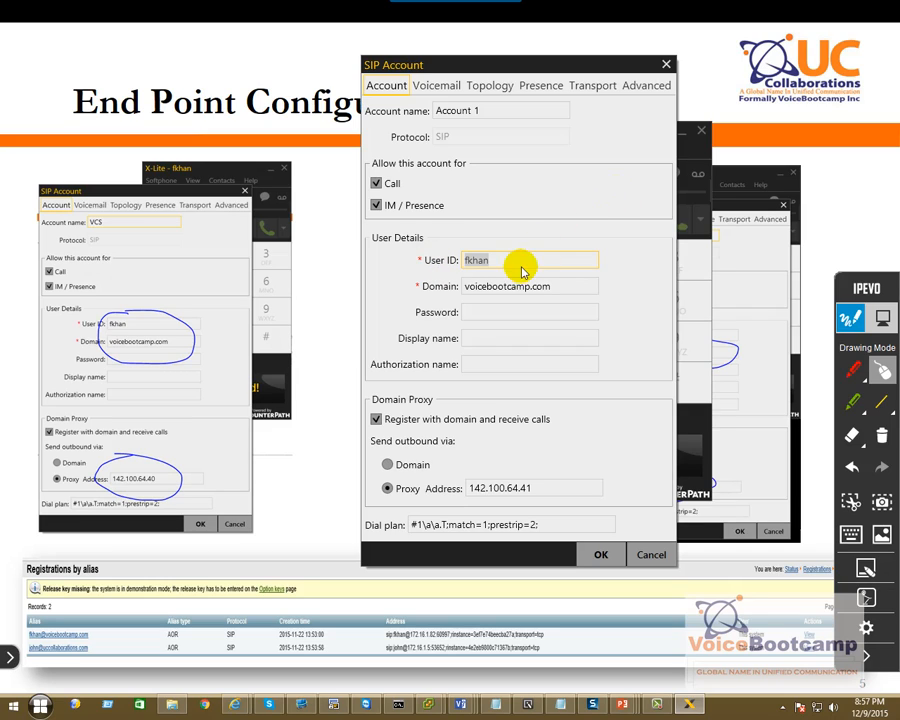
pyautogui.write('john')
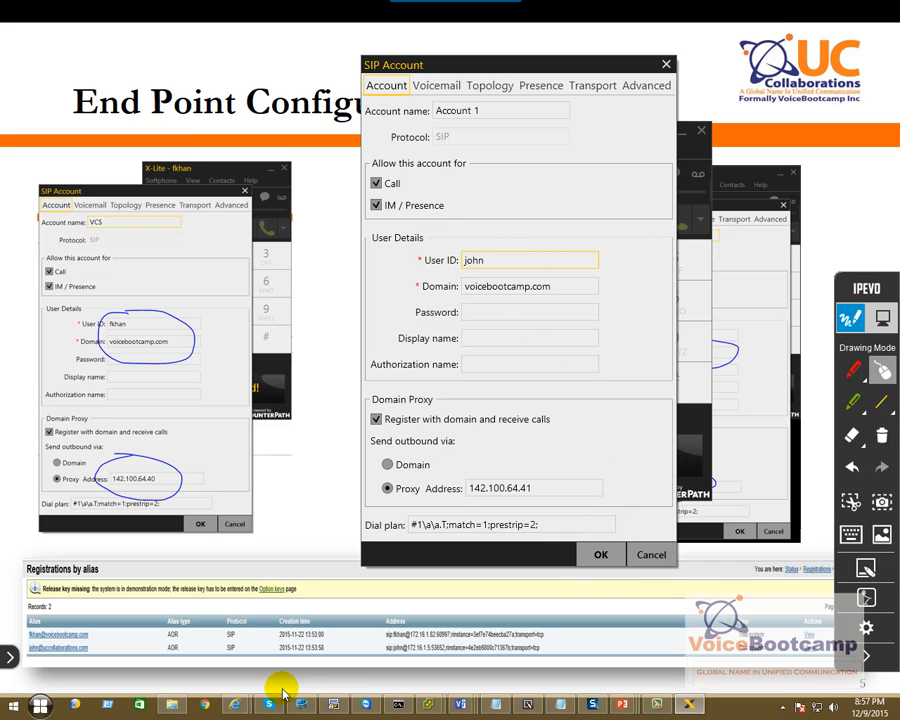
pyautogui.click(239, 703)
pyautogui.click(339, 649)
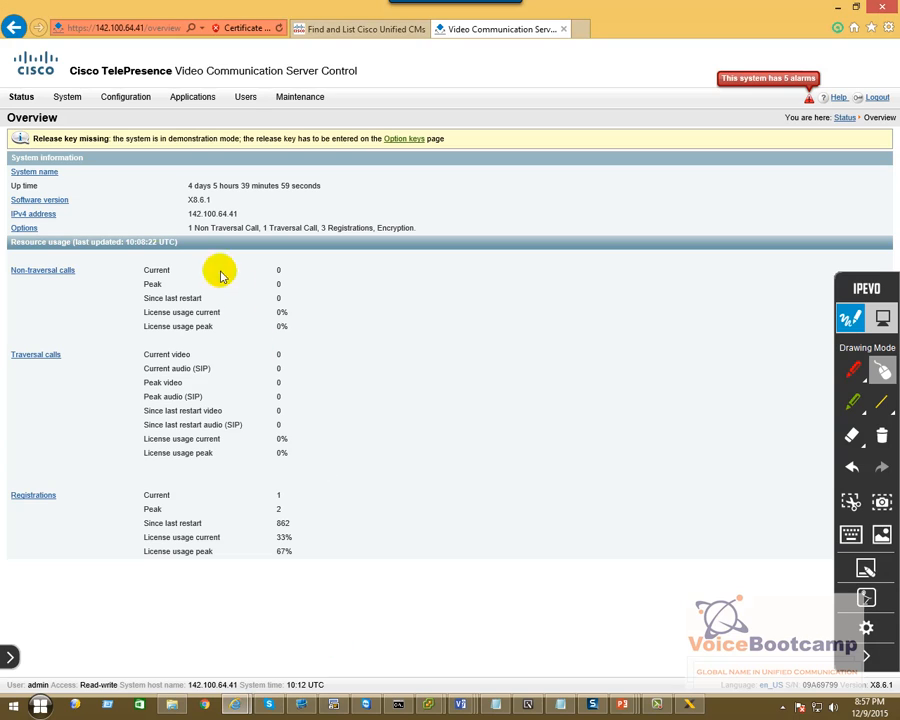
# Show VCS registrations by alias (one SIP entry), then OK X-Lite's SIP Account dialog to apply the new ID.
pyautogui.moveTo(24, 99)
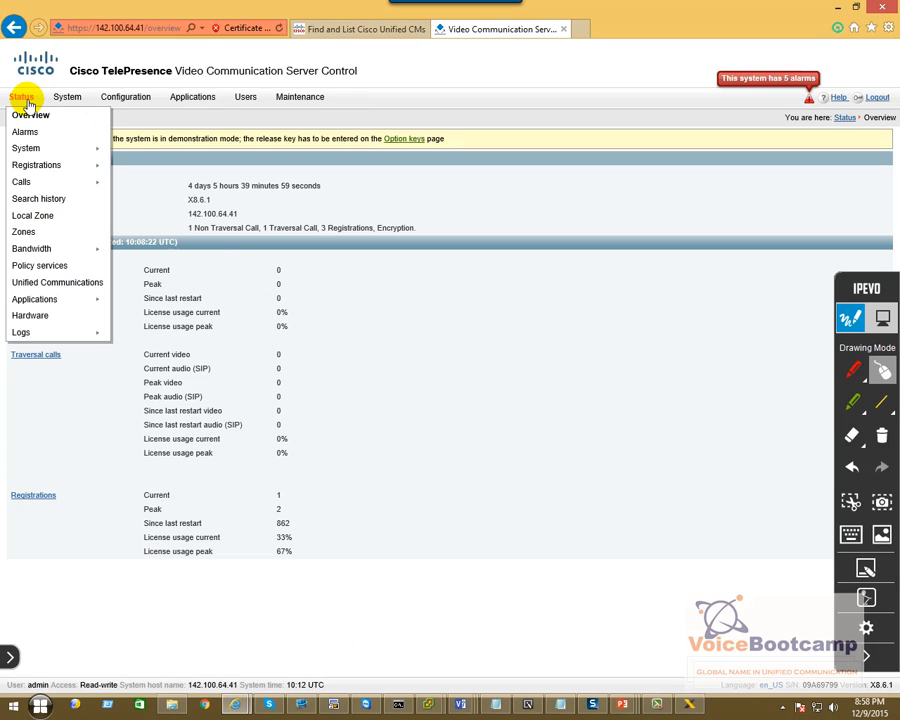
pyautogui.moveTo(33, 165)
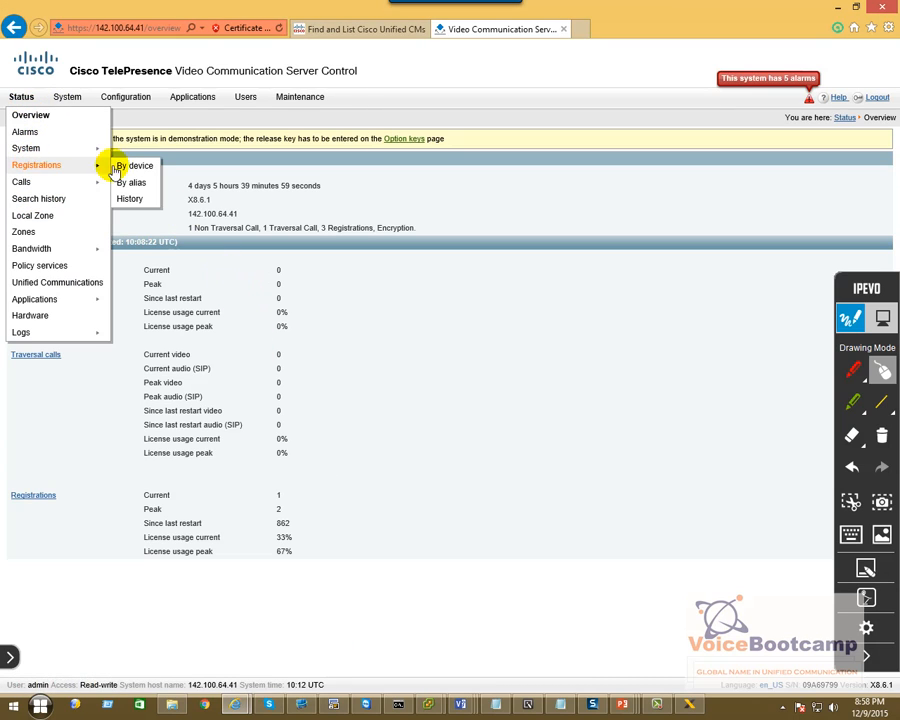
pyautogui.click(137, 184)
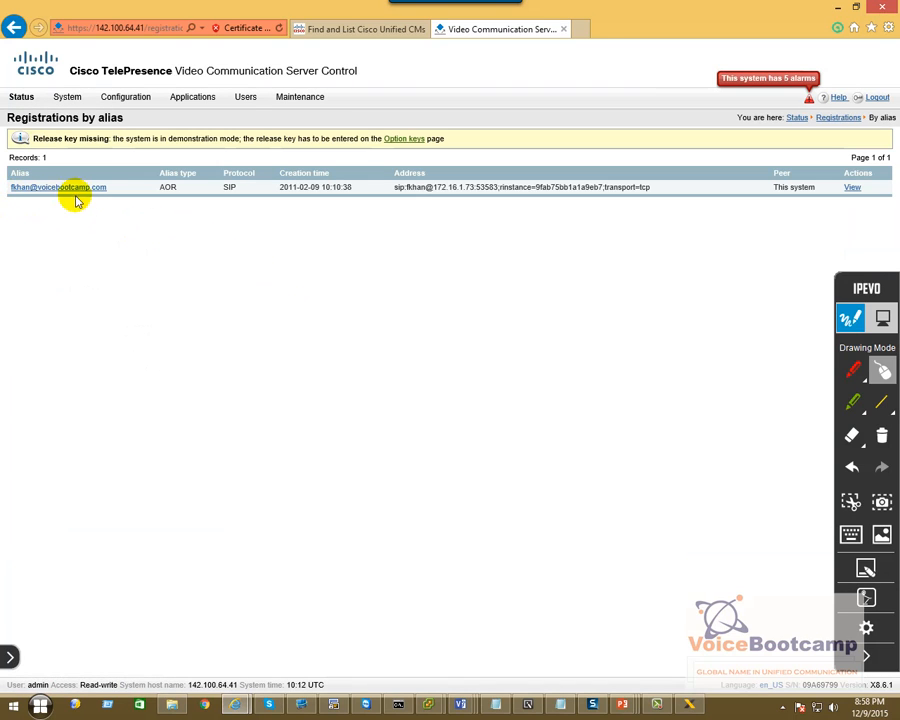
pyautogui.click(654, 706)
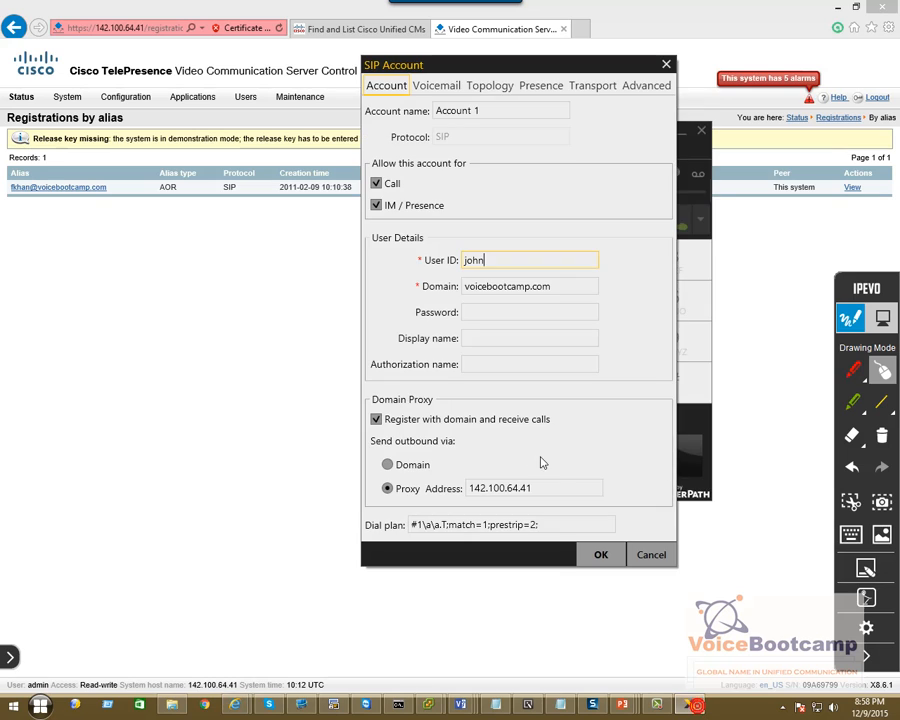
pyautogui.click(602, 556)
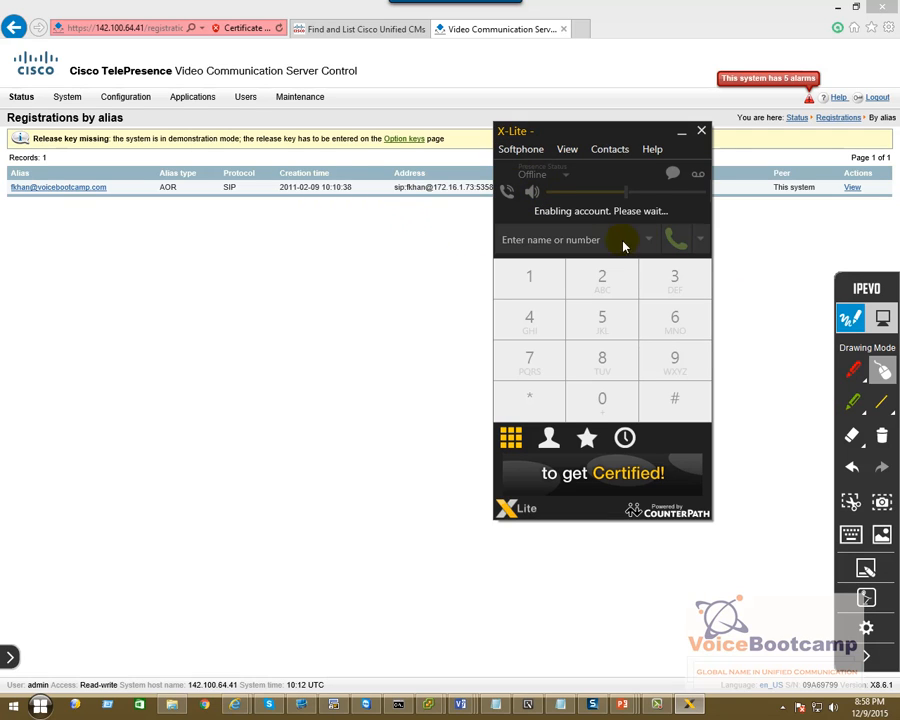
# Look over X-Lite's Account Settings, cancel without changes, and return to the VCS registrations page.
pyautogui.click(524, 150)
pyautogui.click(530, 168)
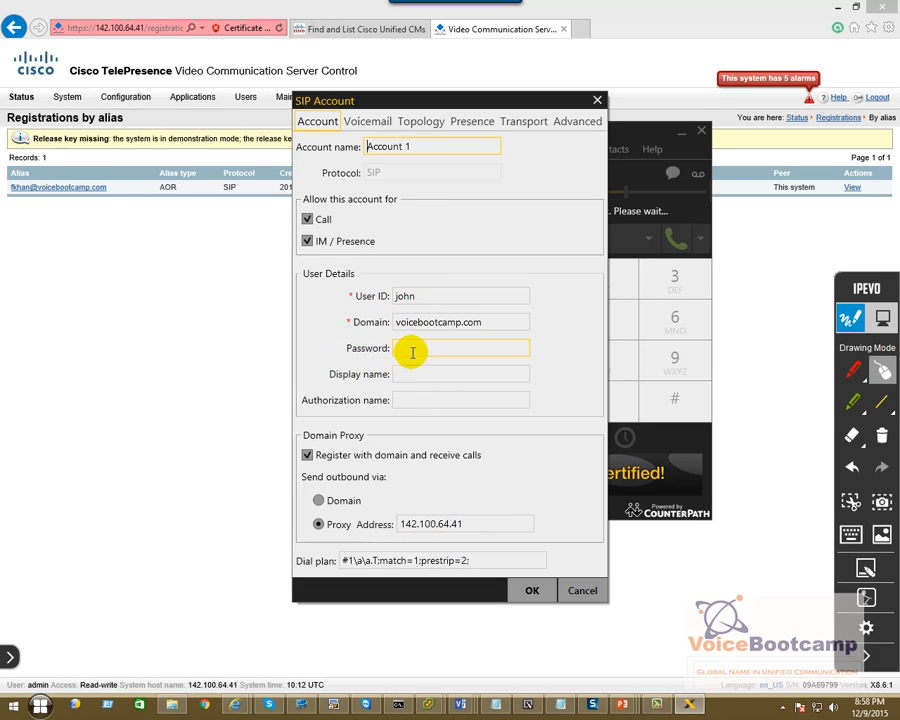
pyautogui.click(582, 590)
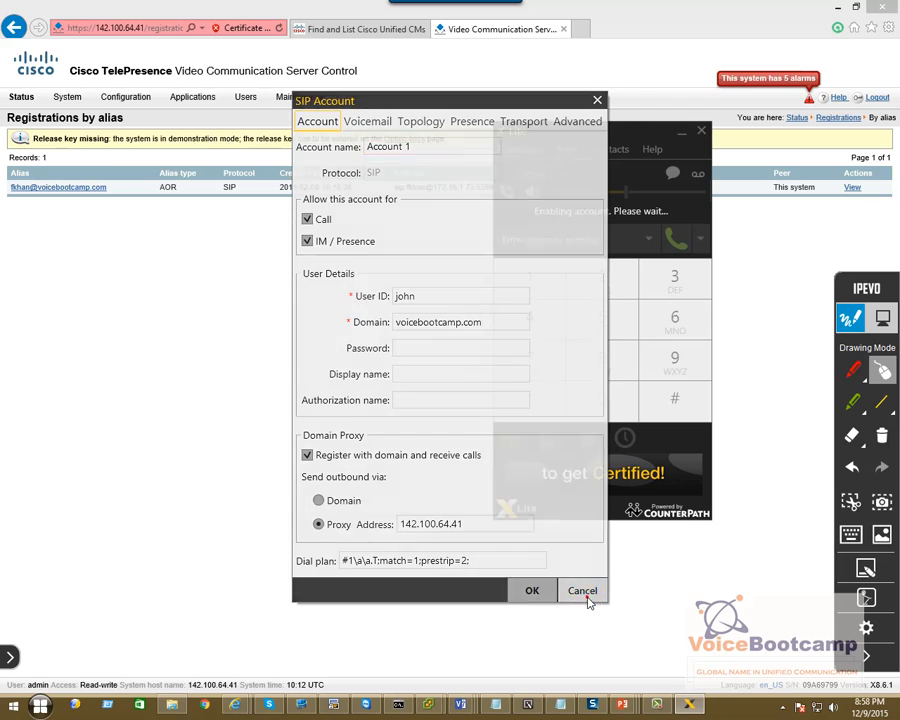
pyautogui.click(310, 362)
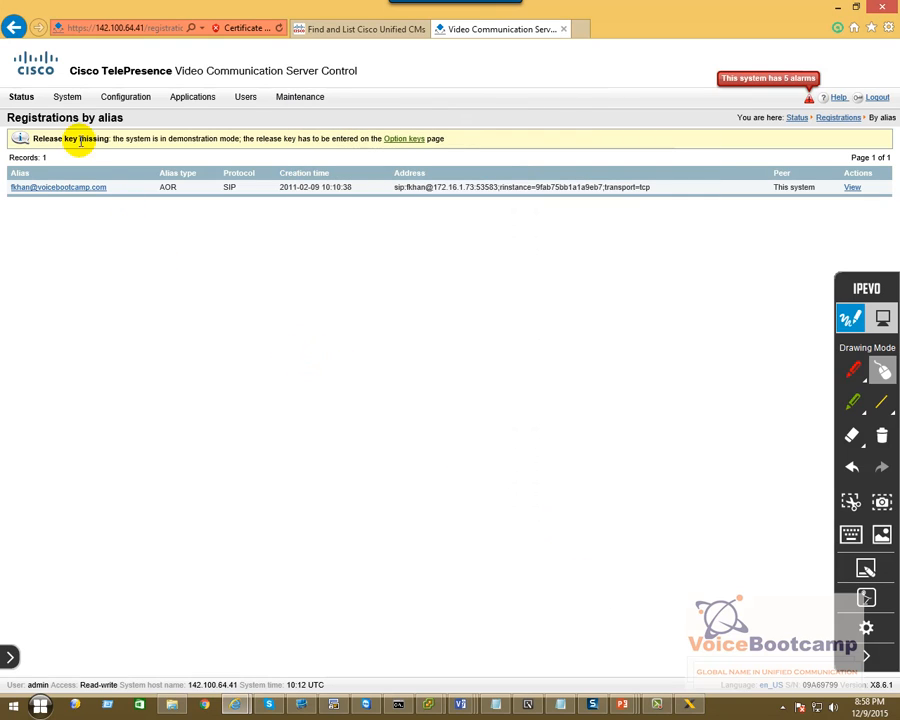
# Reload Status > Registrations > By alias repeatedly until two SIP AOR registrations are listed.
pyautogui.moveTo(24, 102)
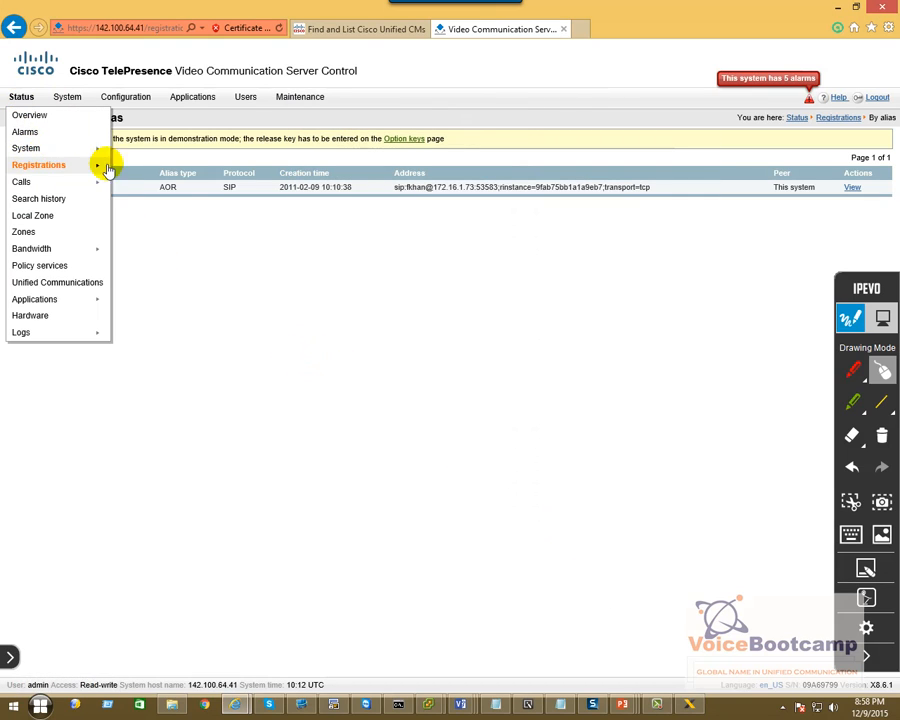
pyautogui.moveTo(62, 174)
pyautogui.click(135, 182)
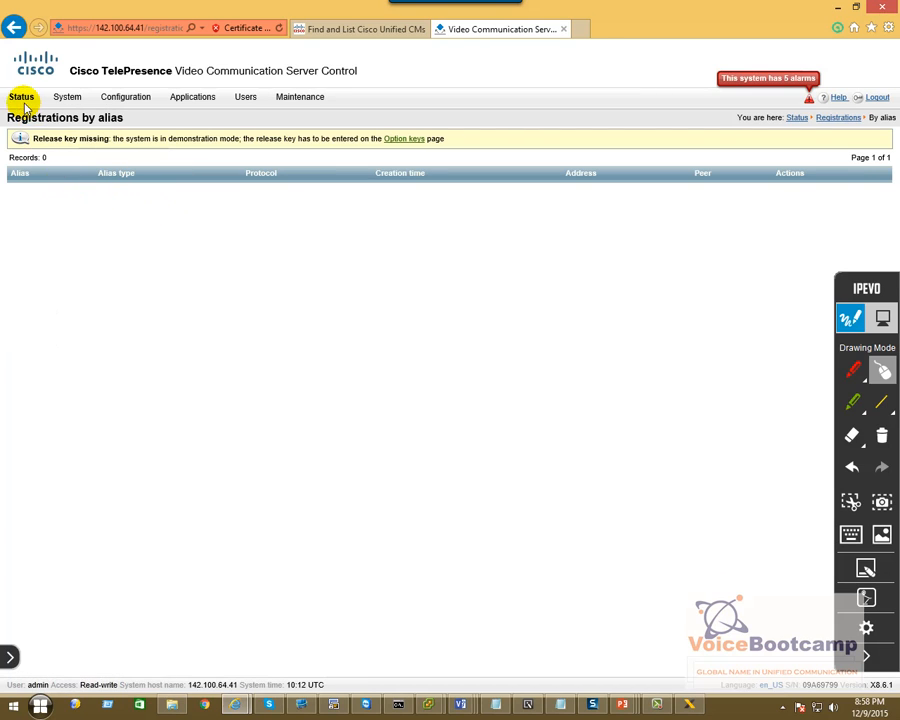
pyautogui.moveTo(22, 100)
pyautogui.moveTo(40, 168)
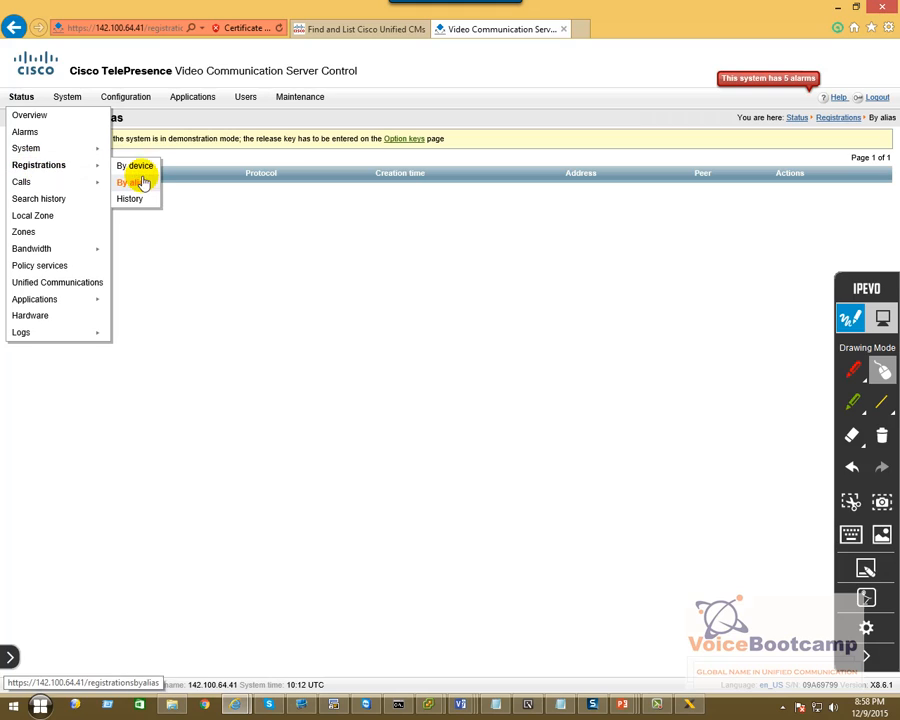
pyautogui.click(134, 182)
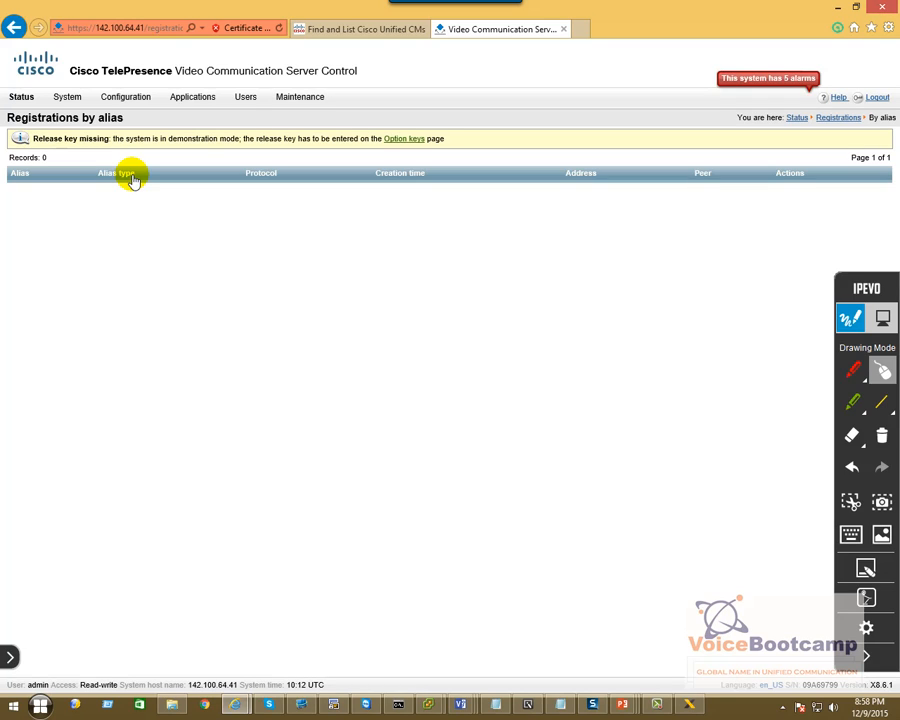
pyautogui.click(20, 97)
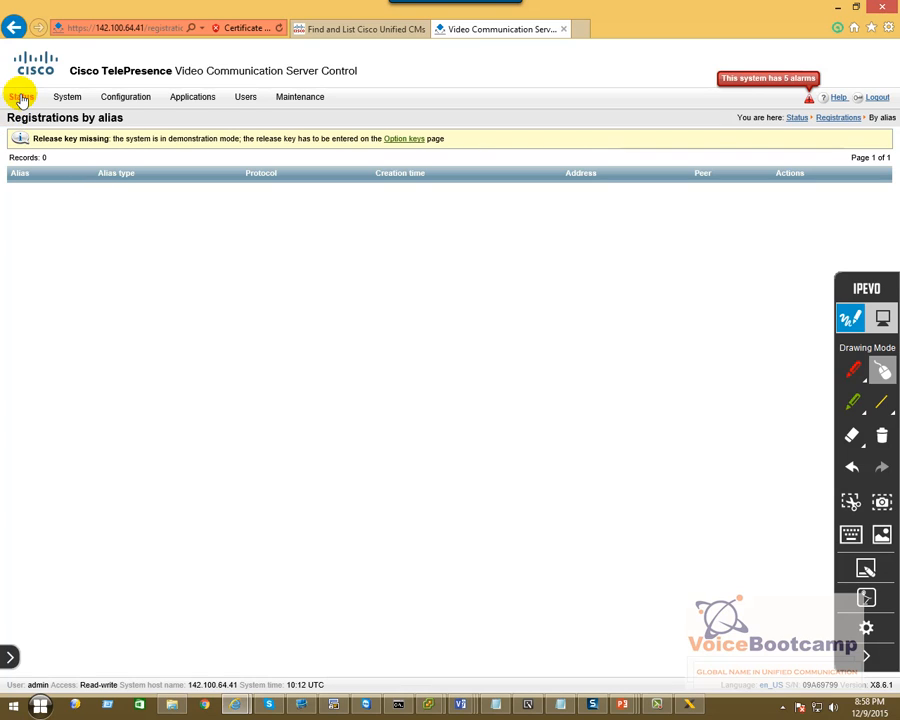
pyautogui.click(73, 166)
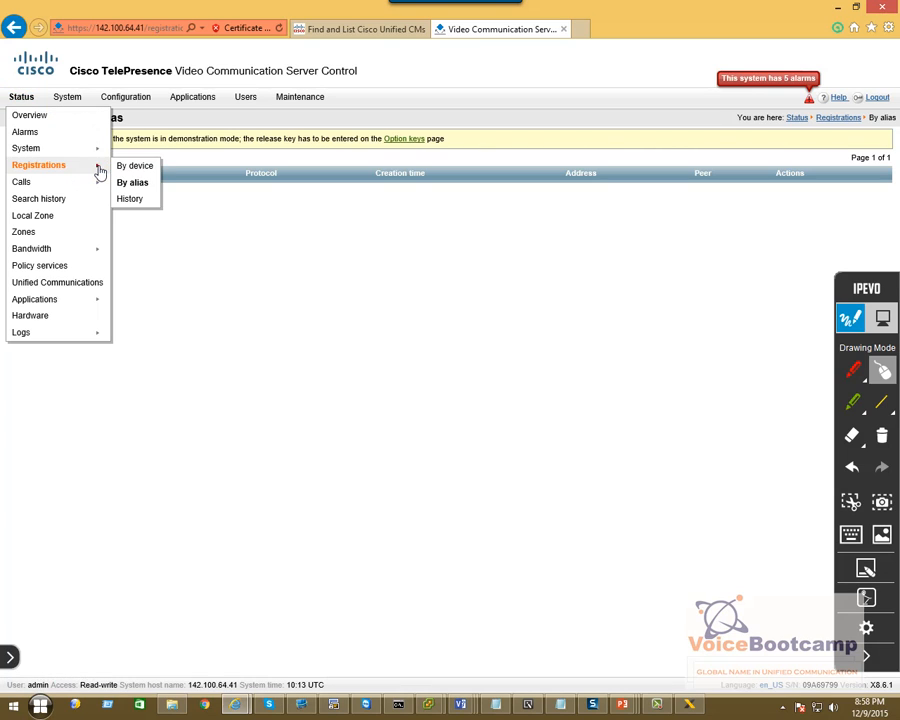
pyautogui.click(128, 197)
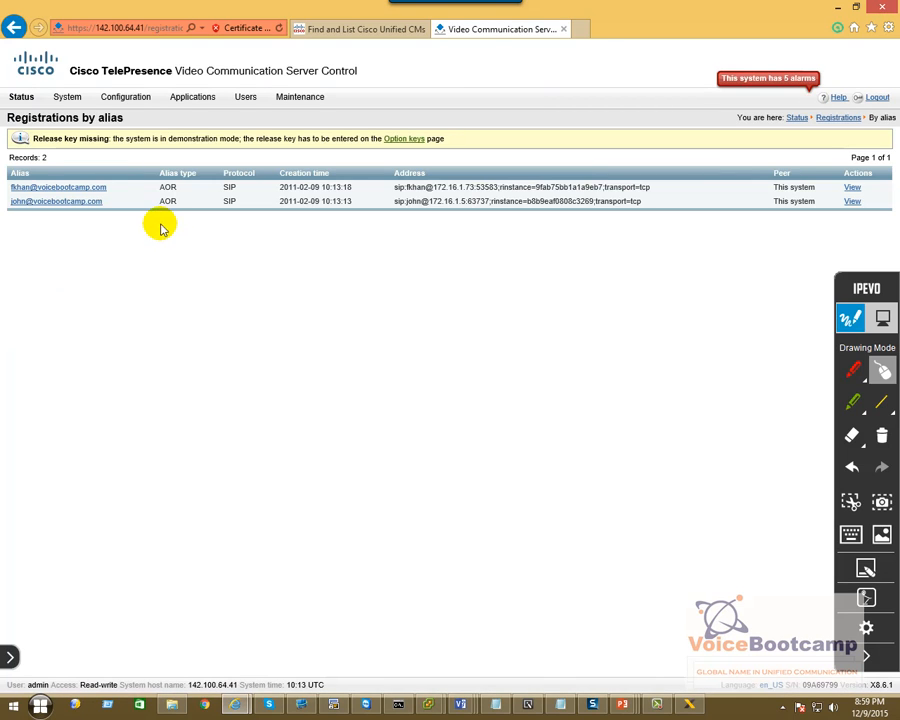
pyautogui.click(692, 703)
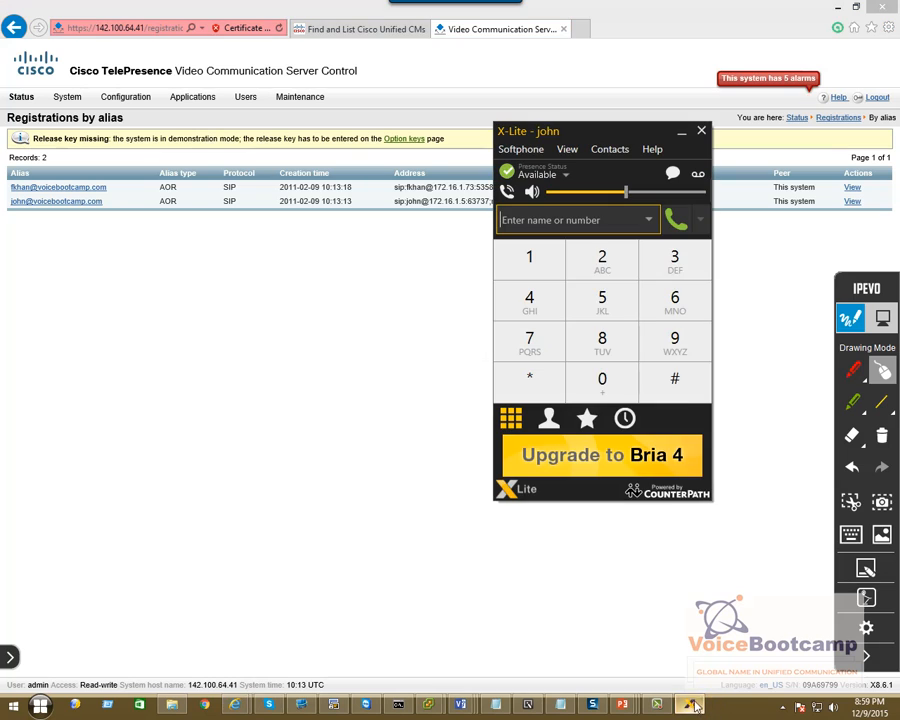
pyautogui.moveTo(612, 138); pyautogui.dragTo(609, 230)
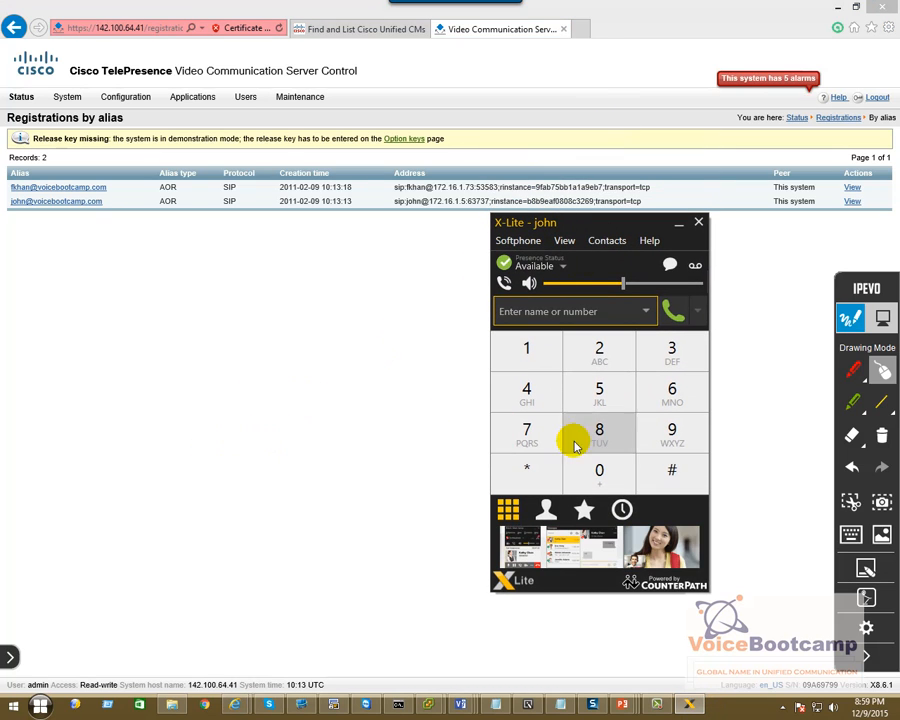
pyautogui.click(506, 314)
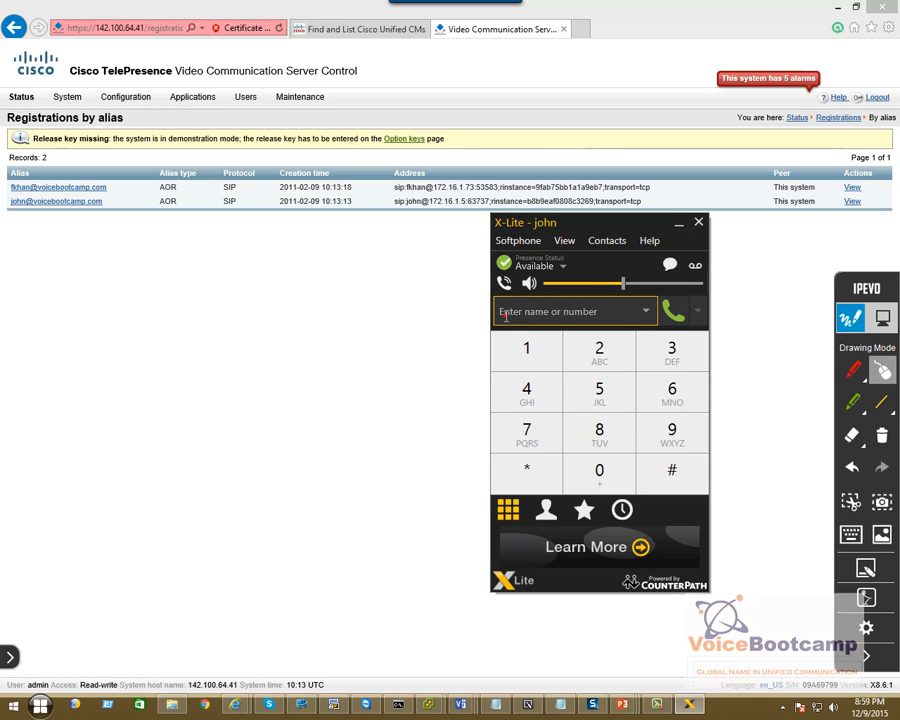
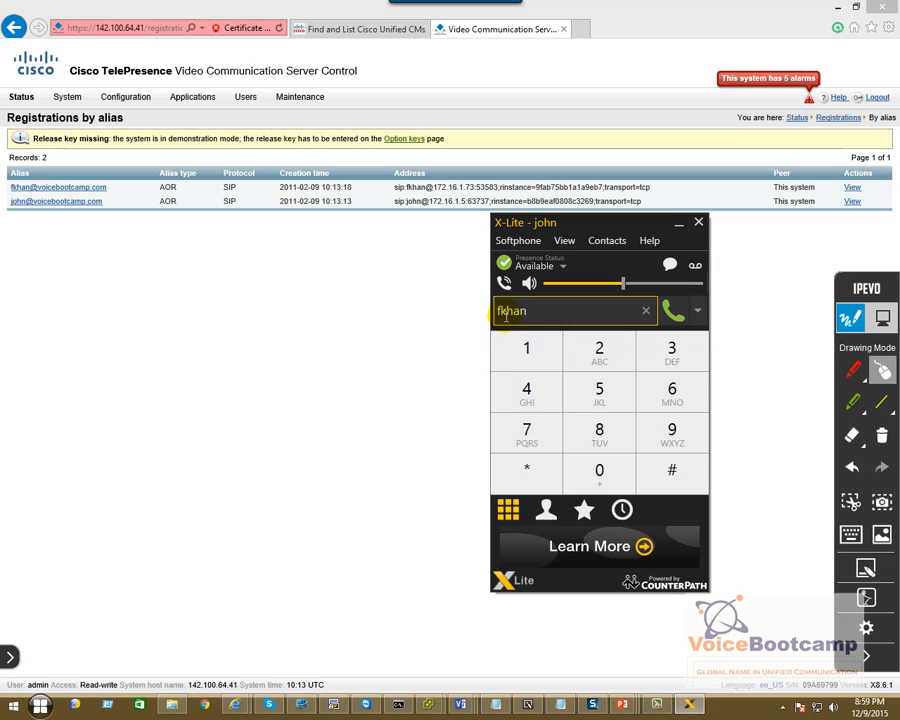
pyautogui.press('Return')
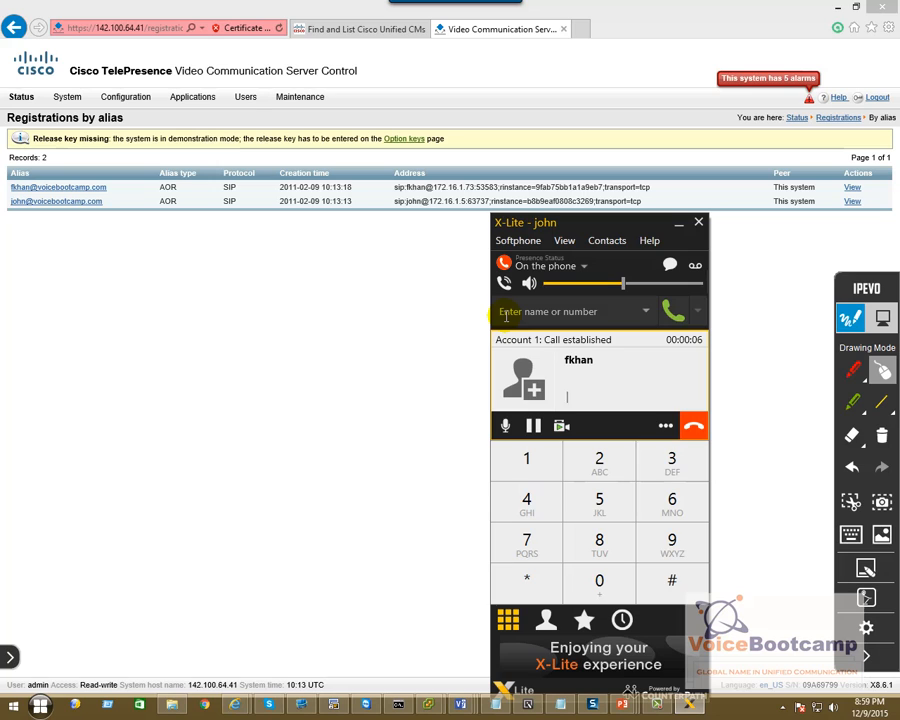
pyautogui.click(125, 249)
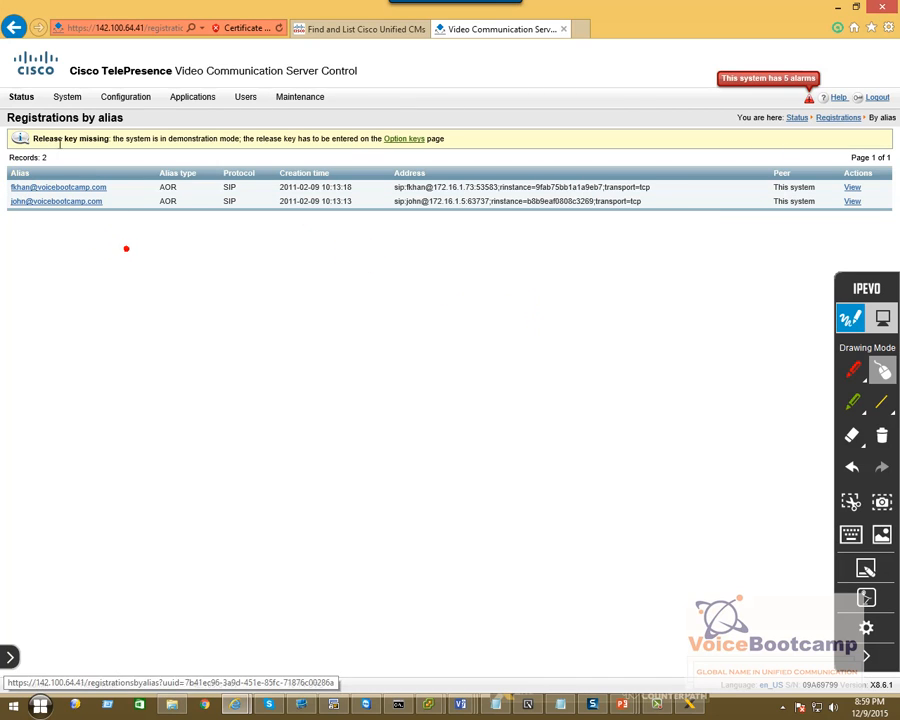
pyautogui.click(25, 99)
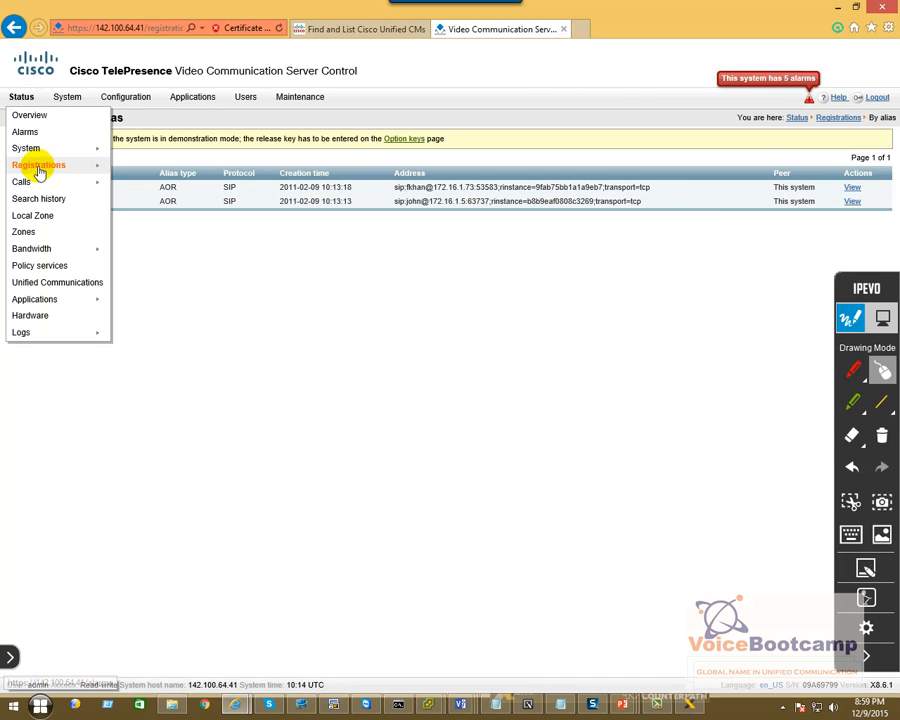
pyautogui.moveTo(35, 184)
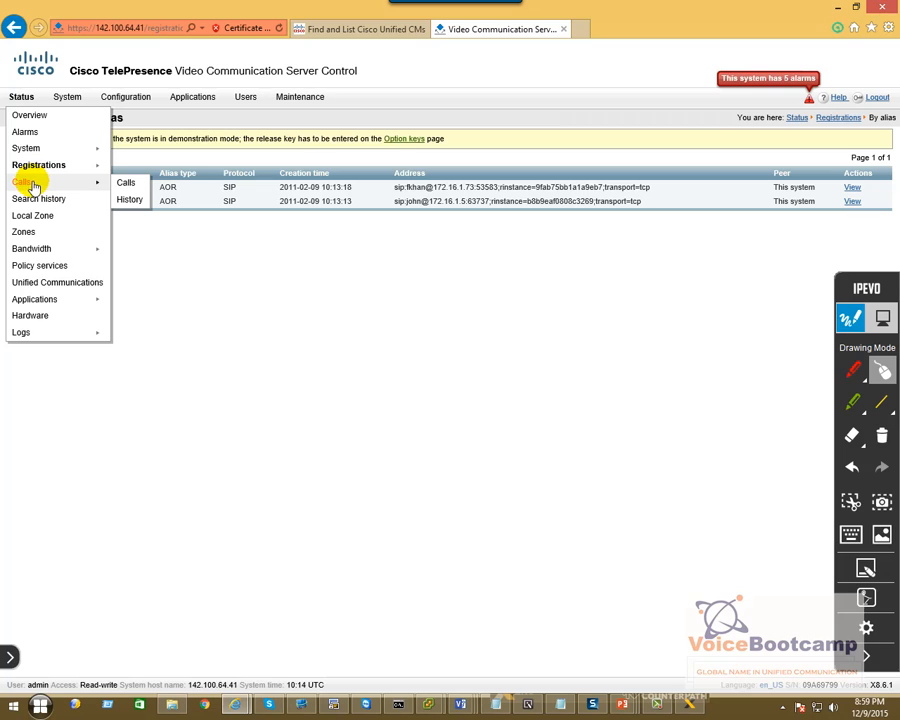
pyautogui.click(125, 185)
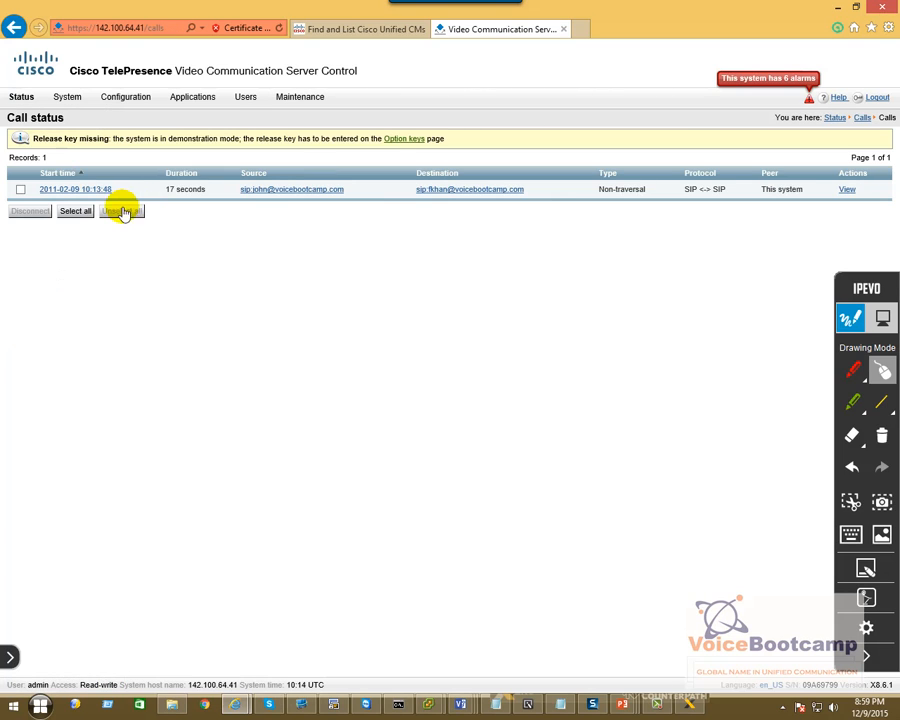
pyautogui.tripleClick(190, 193)
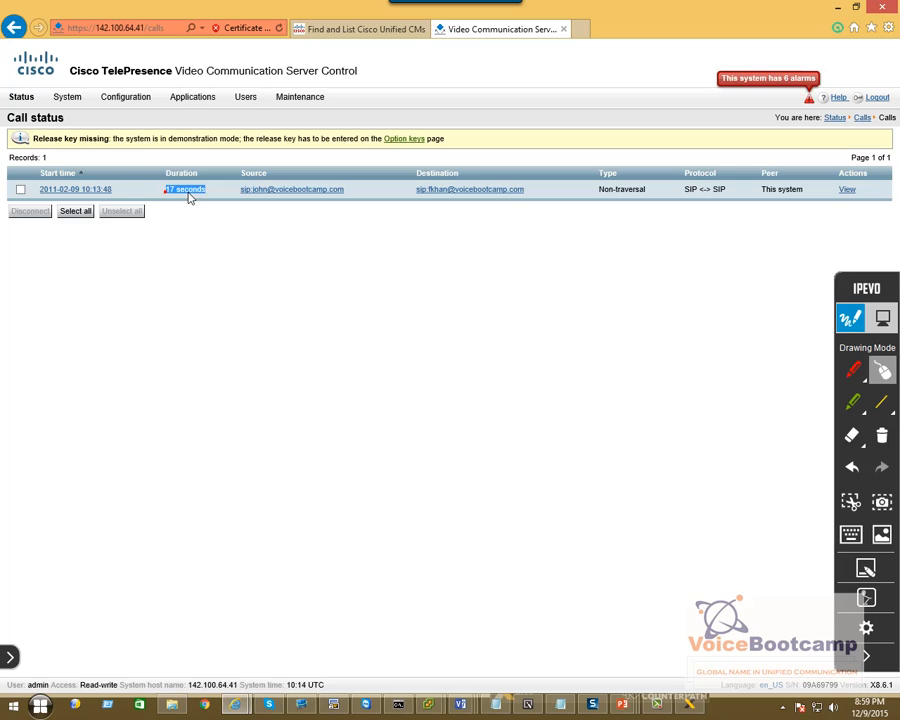
pyautogui.click(252, 203)
pyautogui.moveTo(410, 189); pyautogui.dragTo(525, 190)
pyautogui.moveTo(648, 190); pyautogui.dragTo(595, 195)
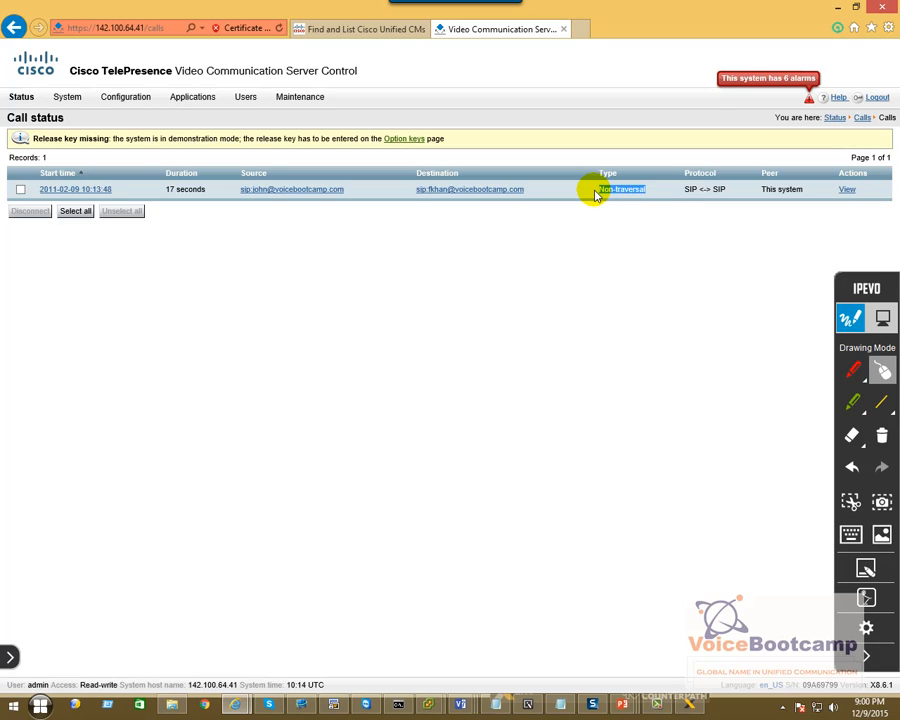
# Start and stop sending video on the X-Lite call, then close the Video window.
pyautogui.click(688, 703)
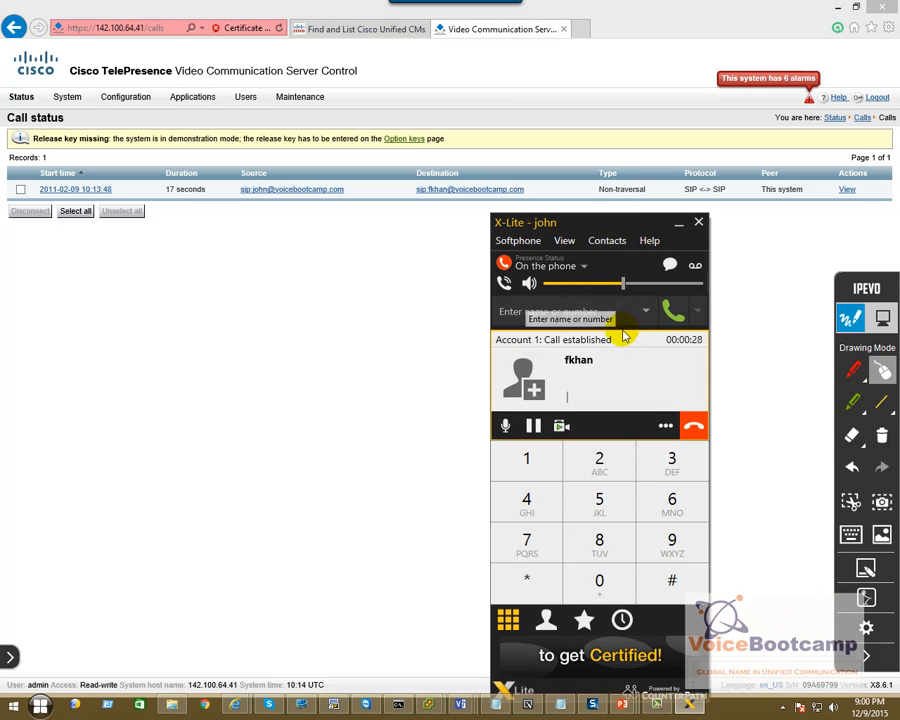
pyautogui.click(562, 430)
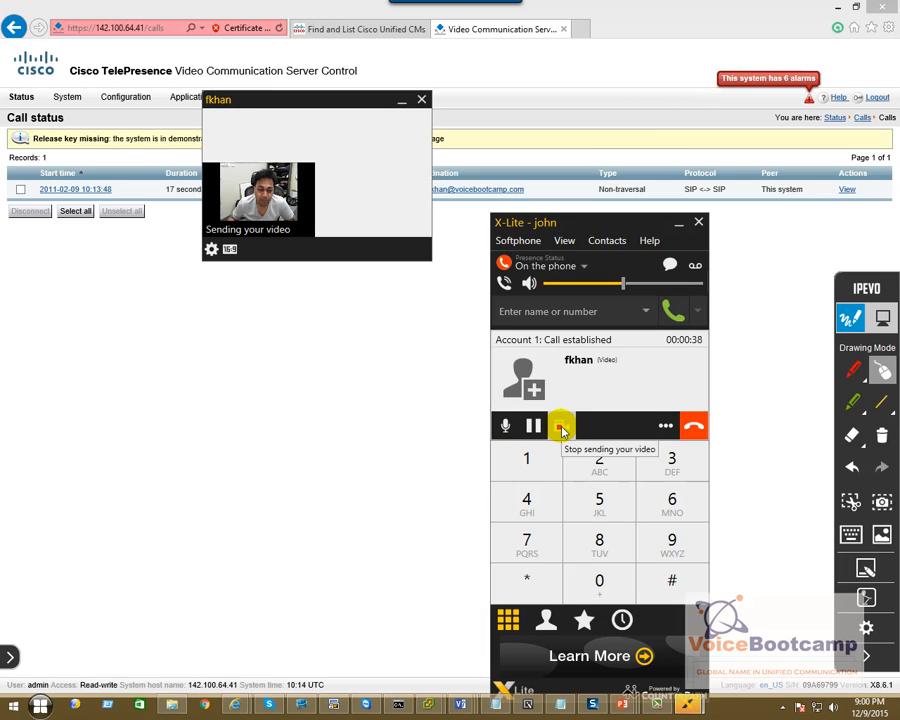
pyautogui.click(562, 430)
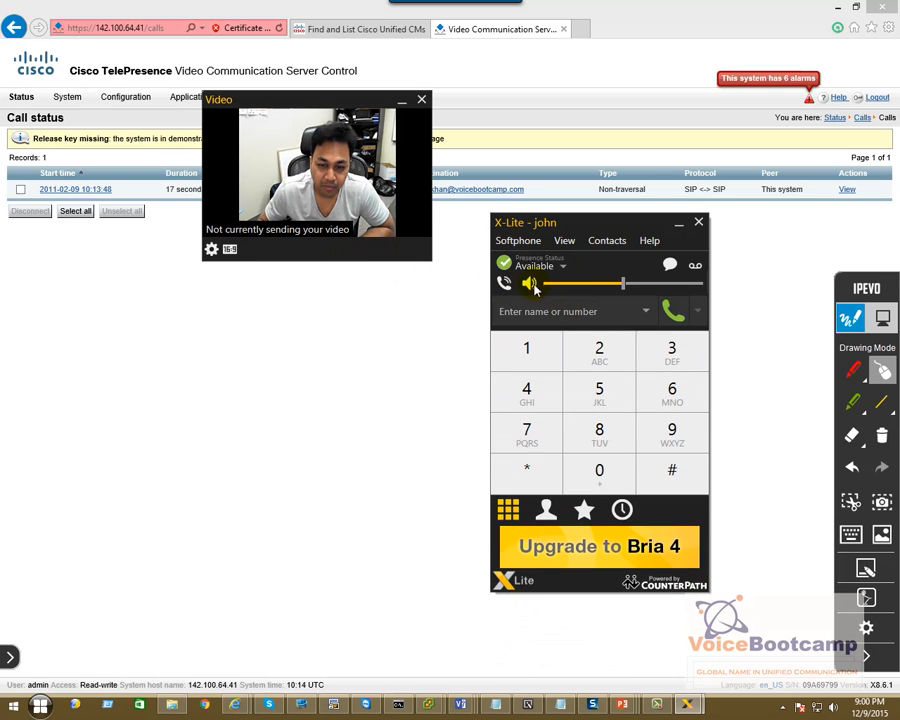
pyautogui.click(421, 99)
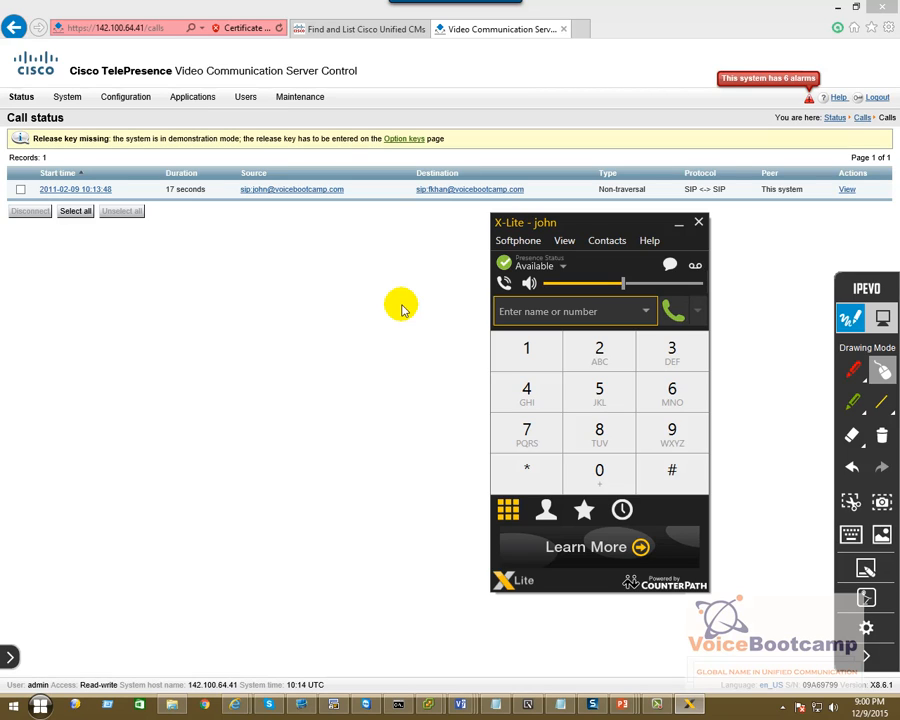
# Resume the PowerPoint slide show and advance to slide 6, 'Configuring the registration Allow List'.
pyautogui.click(622, 704)
pyautogui.click(657, 585)
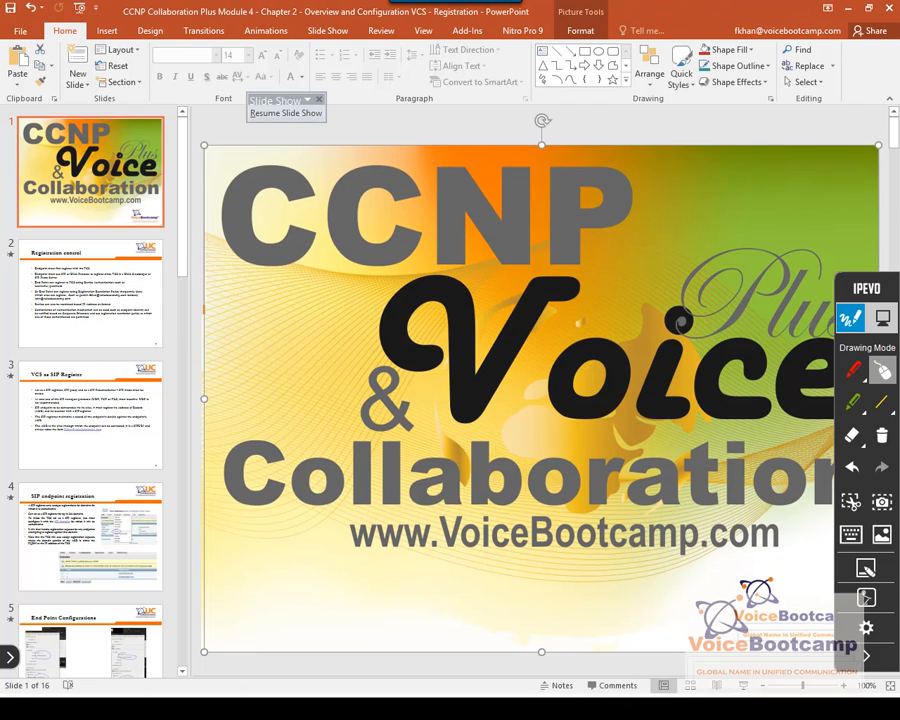
pyautogui.press('super')
pyautogui.click(628, 704)
pyautogui.click(787, 623)
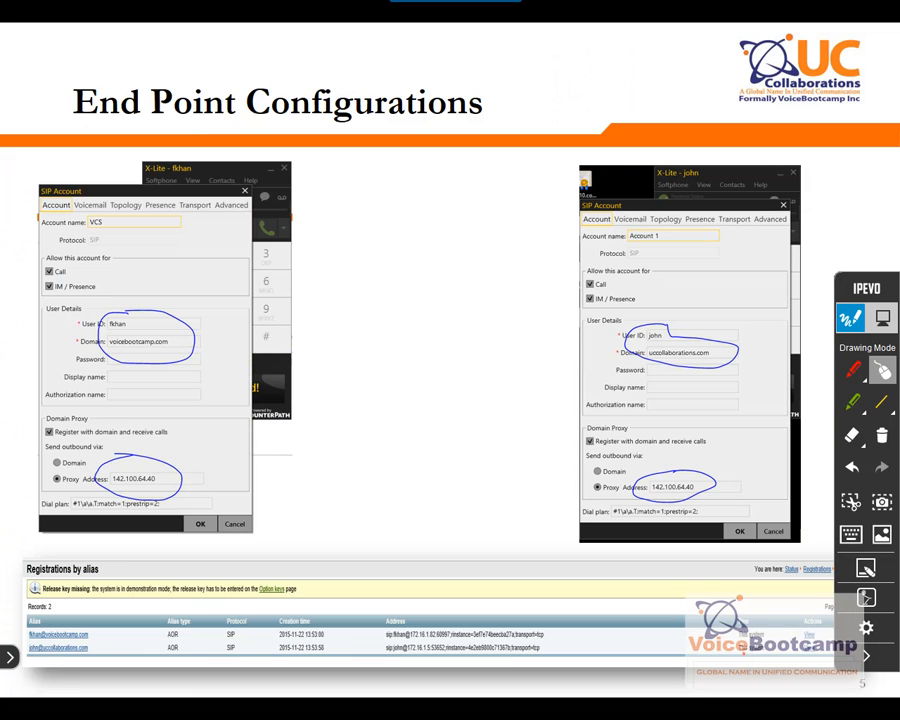
pyautogui.press('Right')
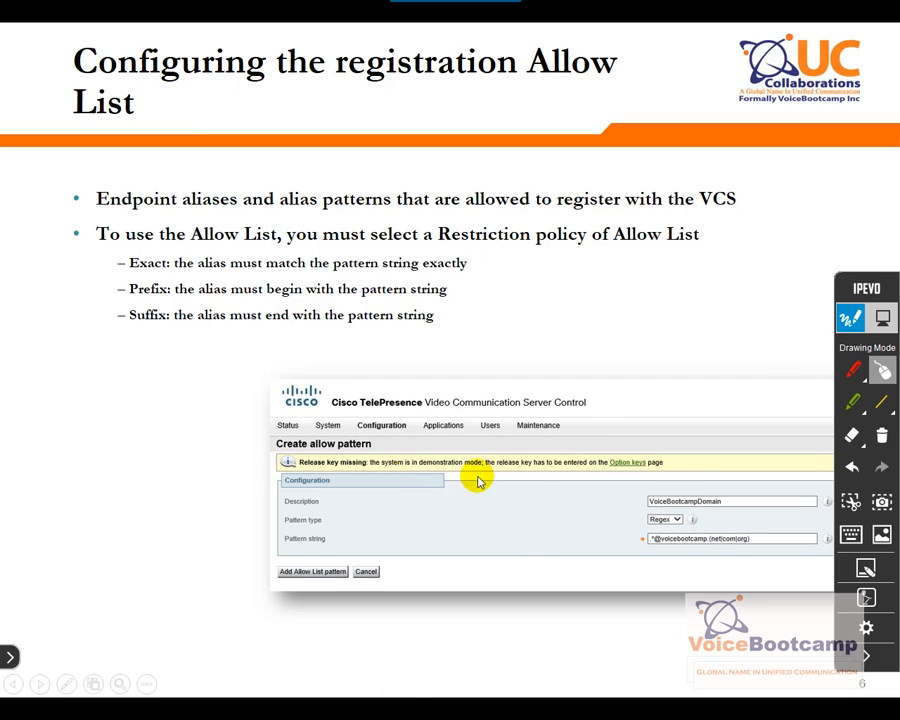
# With the red pen, circle 'Regex' and underline and circle the pattern string on the slide.
pyautogui.click(853, 370)
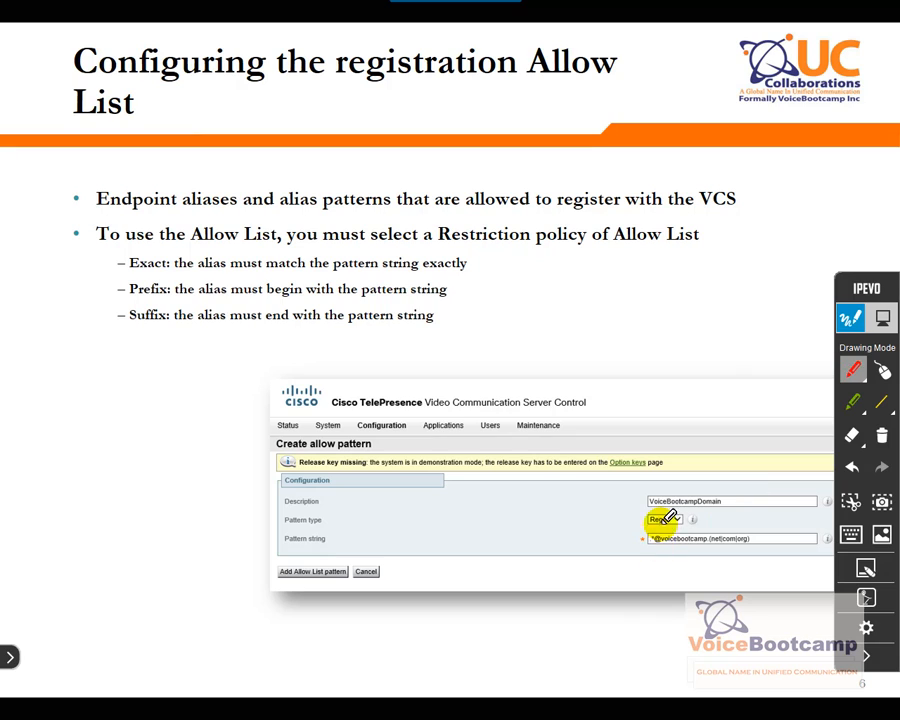
pyautogui.moveTo(668, 512)
pyautogui.mouseDown()
pyautogui.moveTo(652, 527)
pyautogui.moveTo(682, 516)
pyautogui.moveTo(668, 512)
pyautogui.mouseUp()
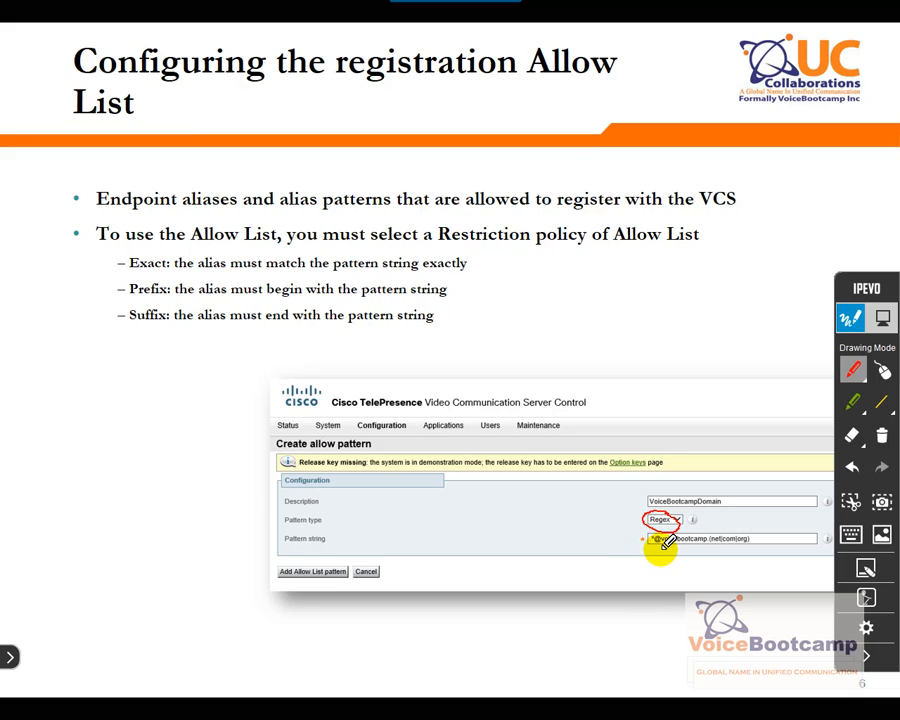
pyautogui.moveTo(661, 548); pyautogui.dragTo(716, 547)
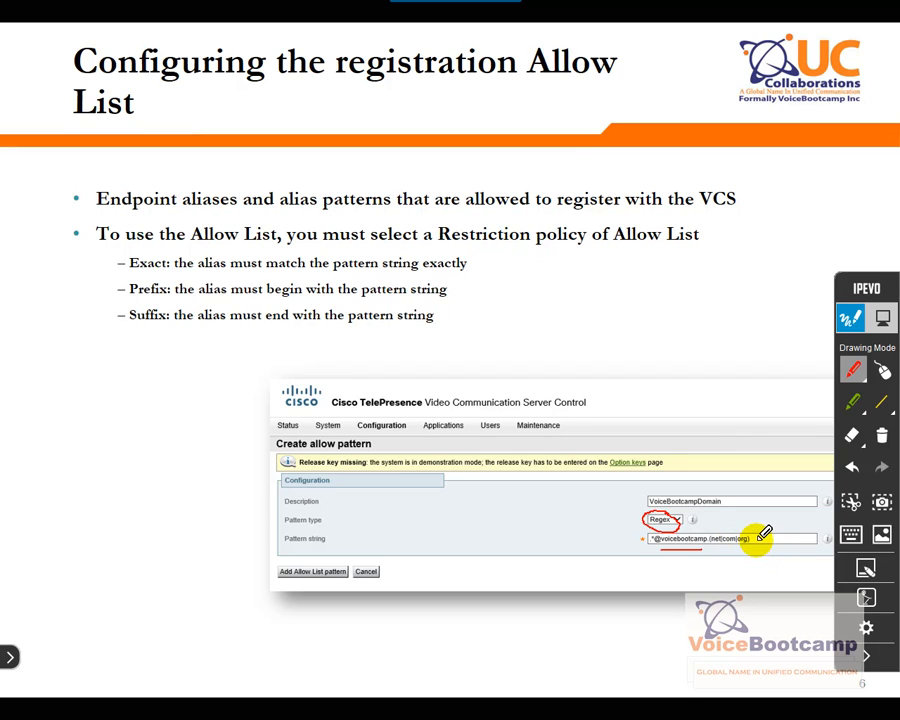
pyautogui.moveTo(760, 532)
pyautogui.mouseDown()
pyautogui.moveTo(769, 534)
pyautogui.moveTo(636, 537)
pyautogui.moveTo(746, 549)
pyautogui.moveTo(769, 530)
pyautogui.mouseUp()
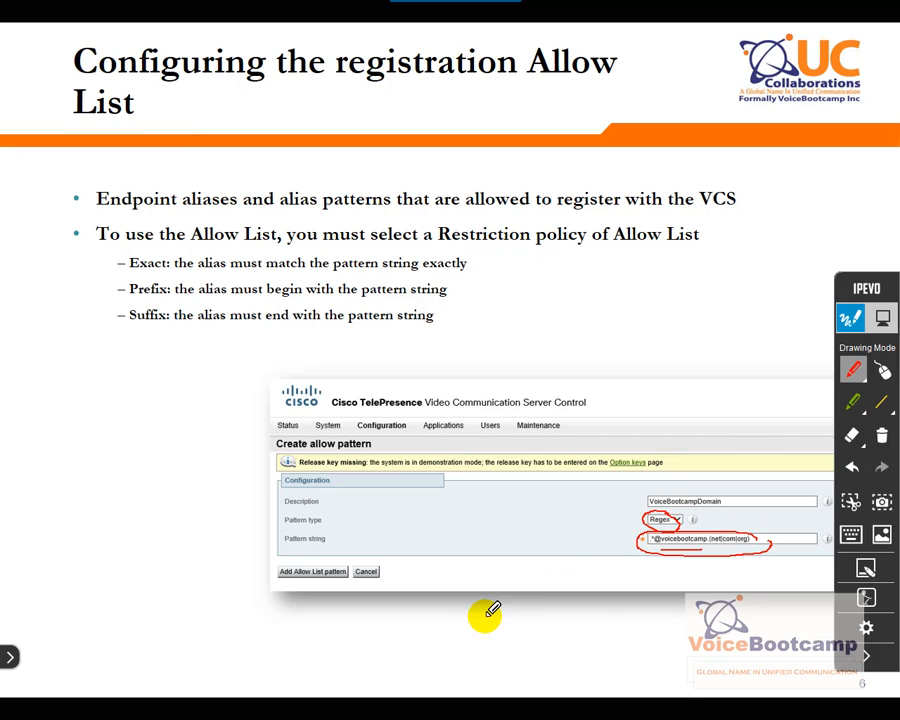
# Clear the red ink and go to Configuration > Registration > Allow List in VCS.
pyautogui.hotkey('alt', 'Tab')
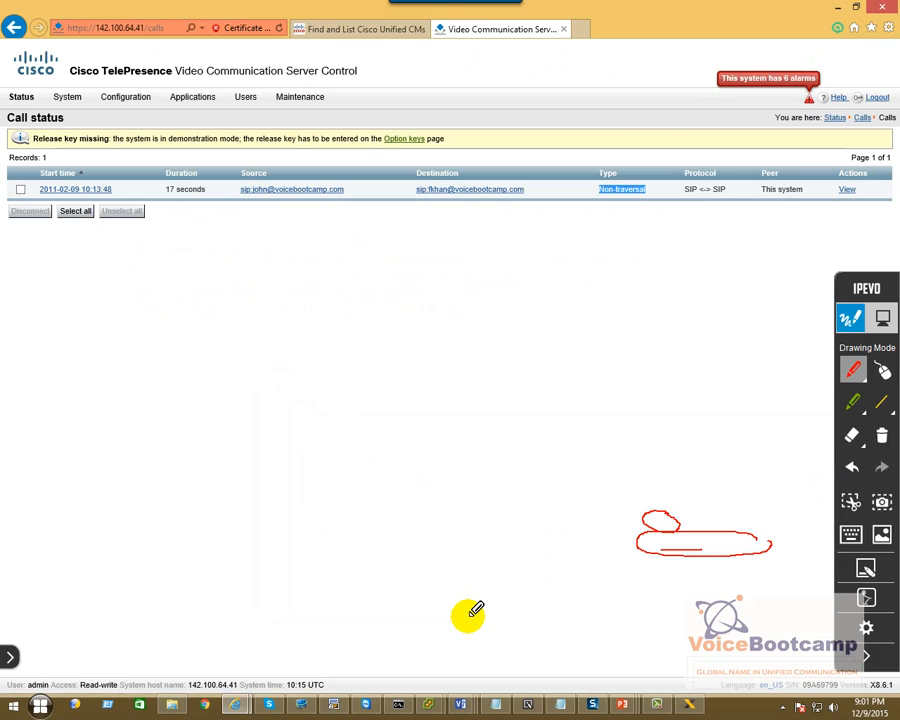
pyautogui.click(884, 372)
pyautogui.click(880, 438)
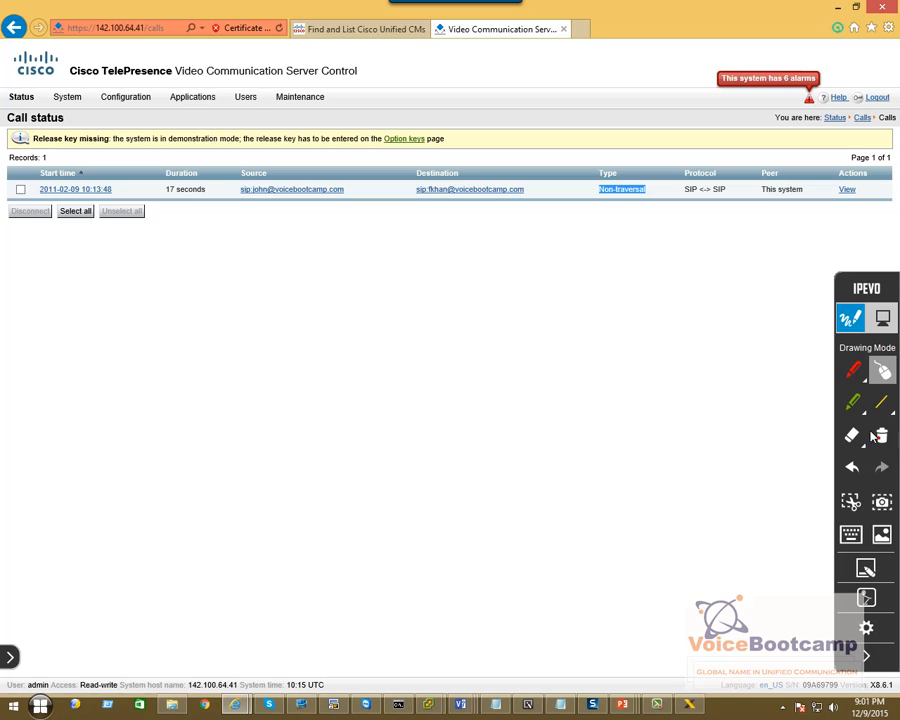
pyautogui.click(129, 100)
pyautogui.moveTo(130, 153)
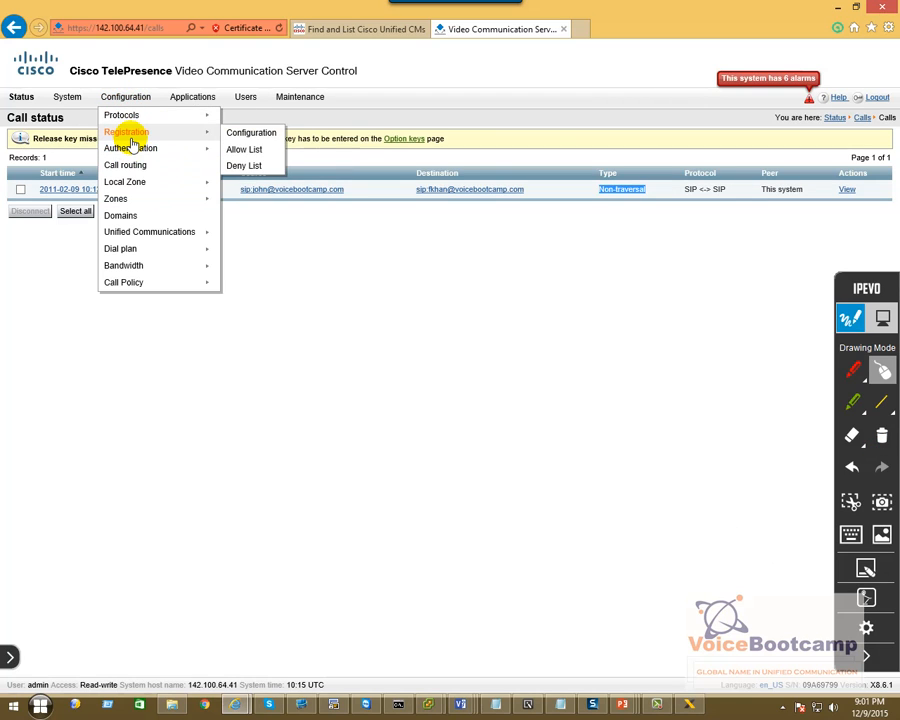
pyautogui.click(256, 150)
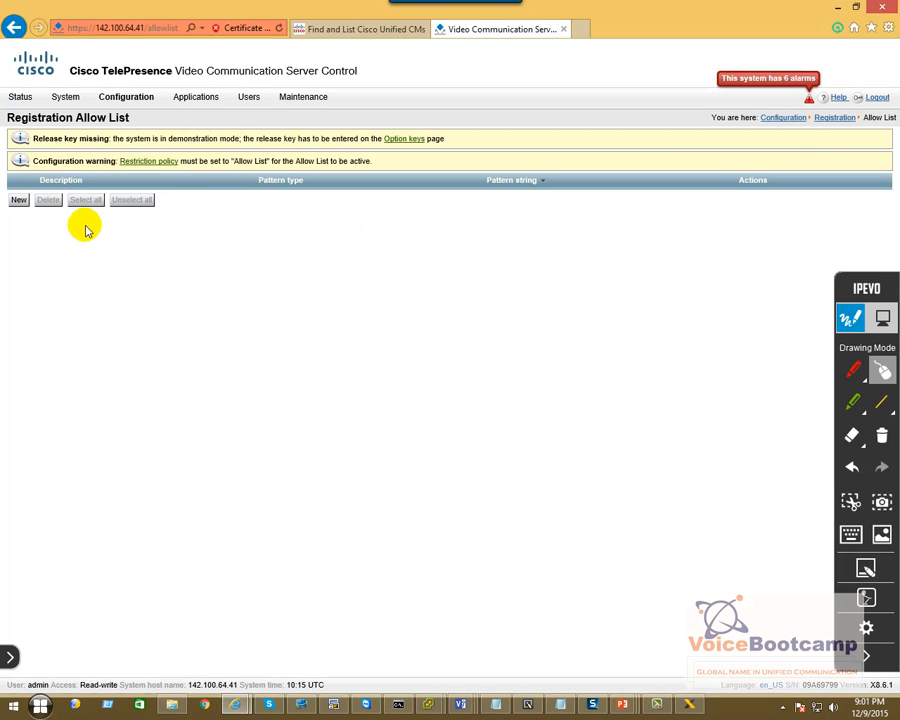
pyautogui.click(19, 203)
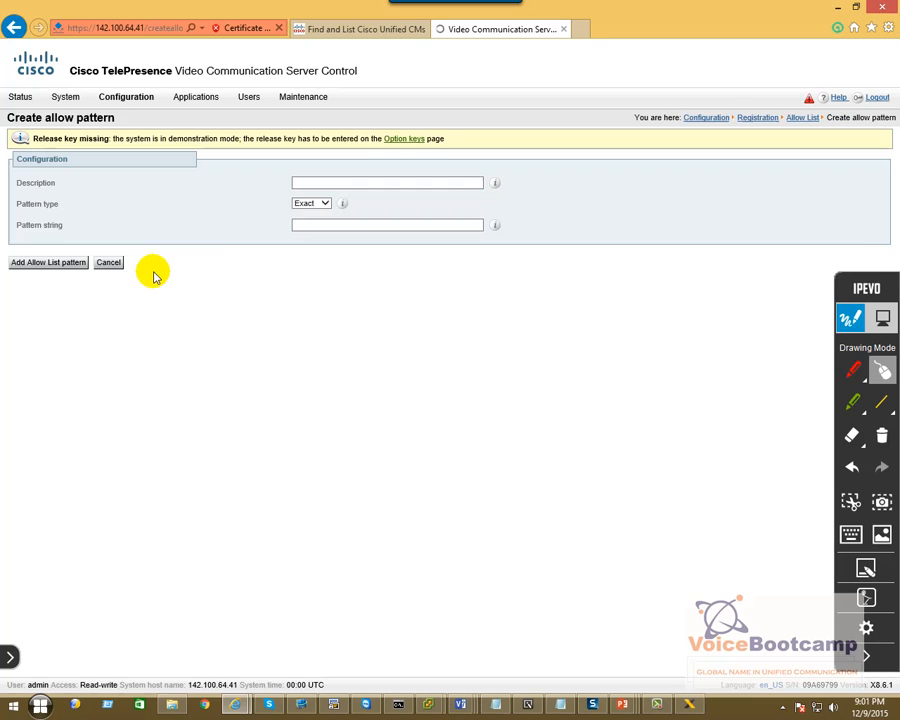
pyautogui.click(324, 183)
pyautogui.click(322, 182)
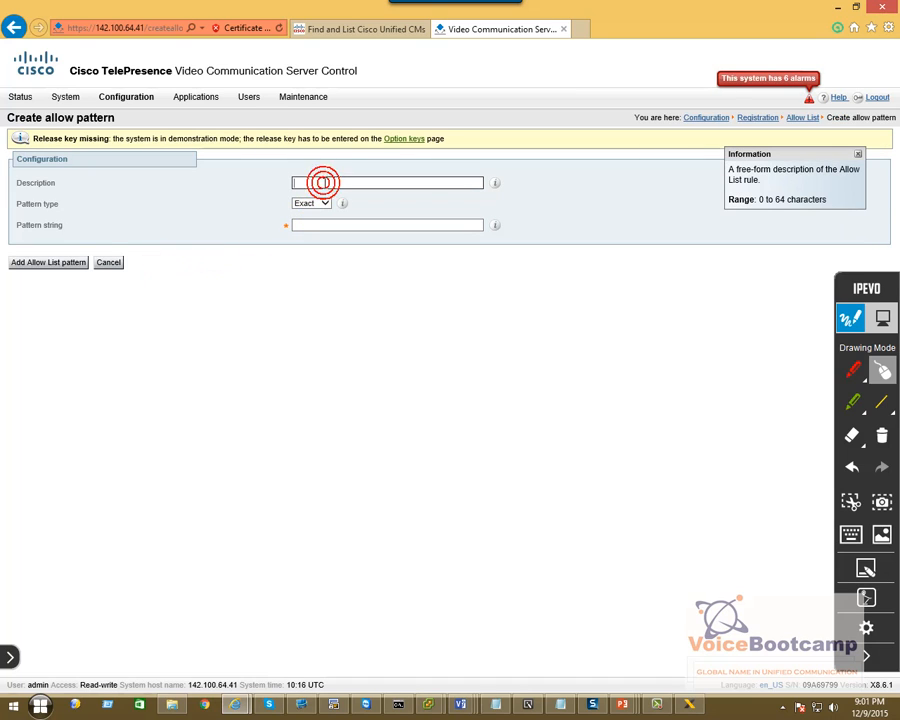
pyautogui.write('VoiceBootcampDom')
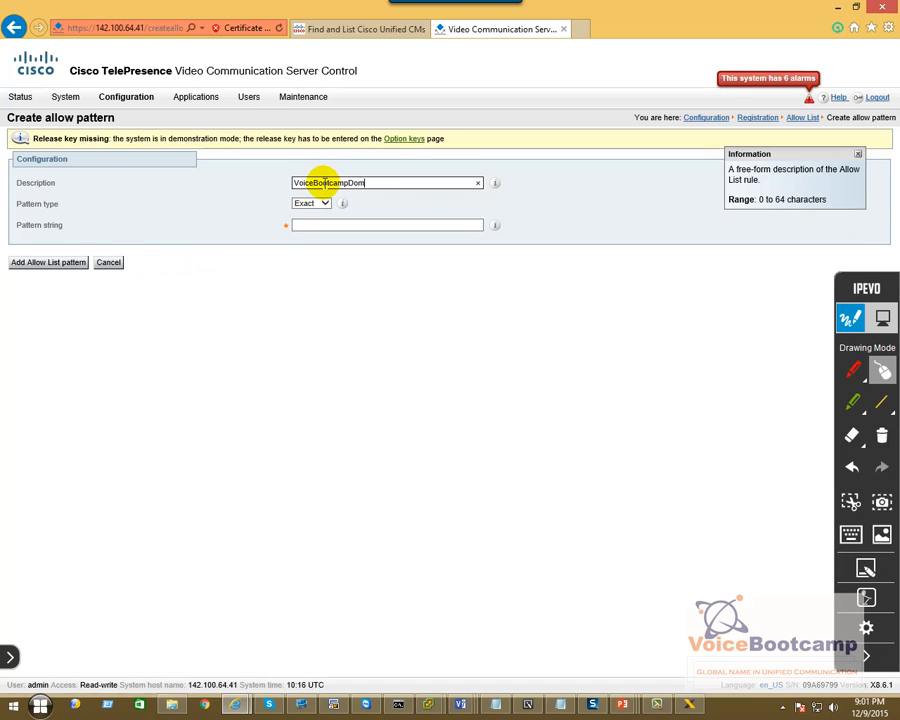
pyautogui.write('ain')
pyautogui.press('Tab')
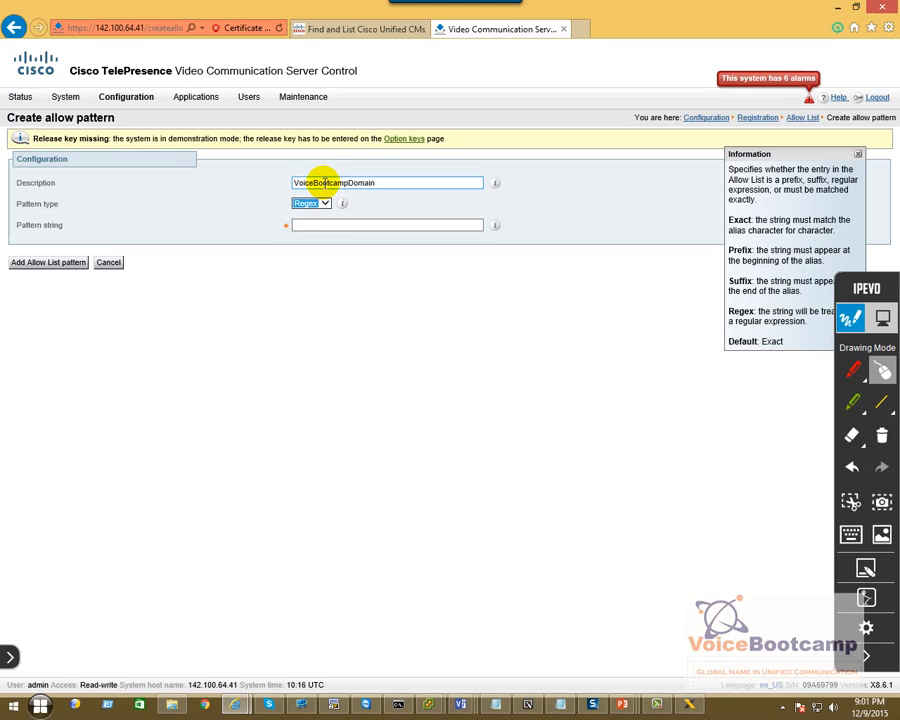
pyautogui.click(312, 222)
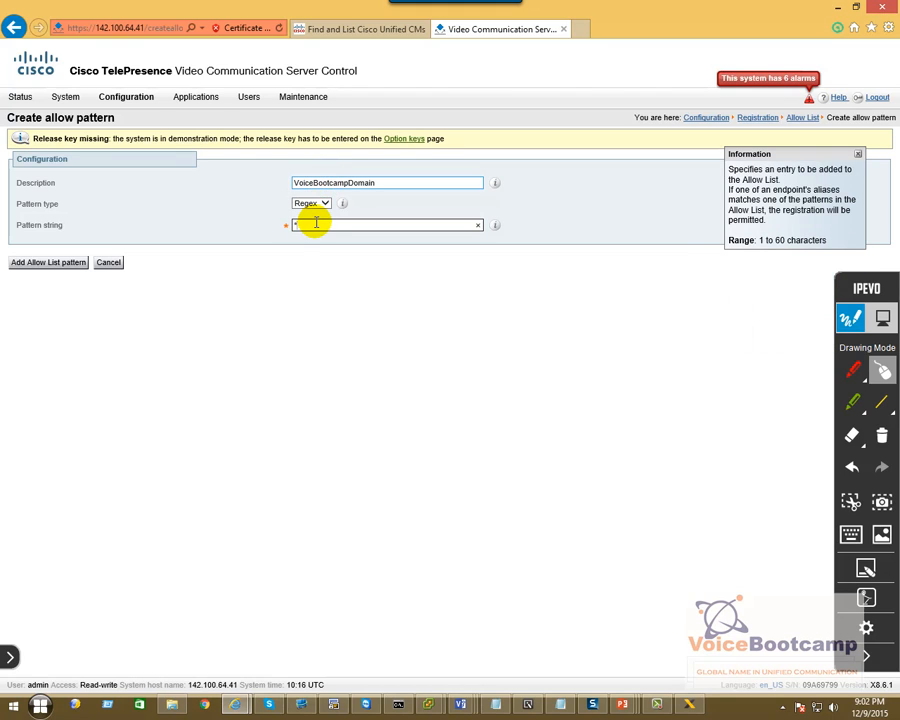
pyautogui.write('.*@voicebootcamp')
pyautogui.write('.(com|net|org)')
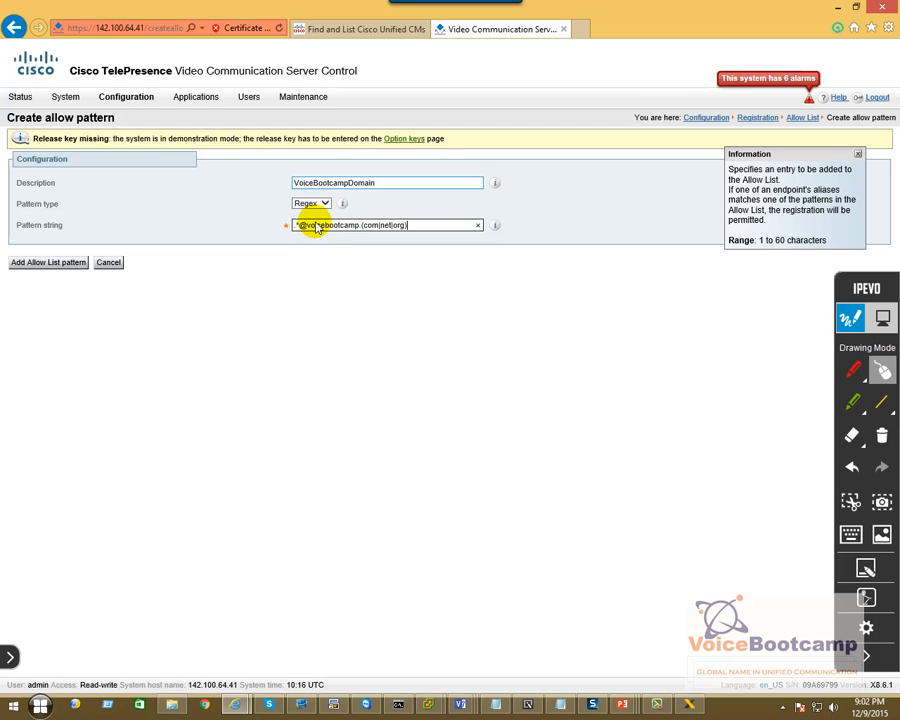
pyautogui.hotkey('alt', 'Tab')
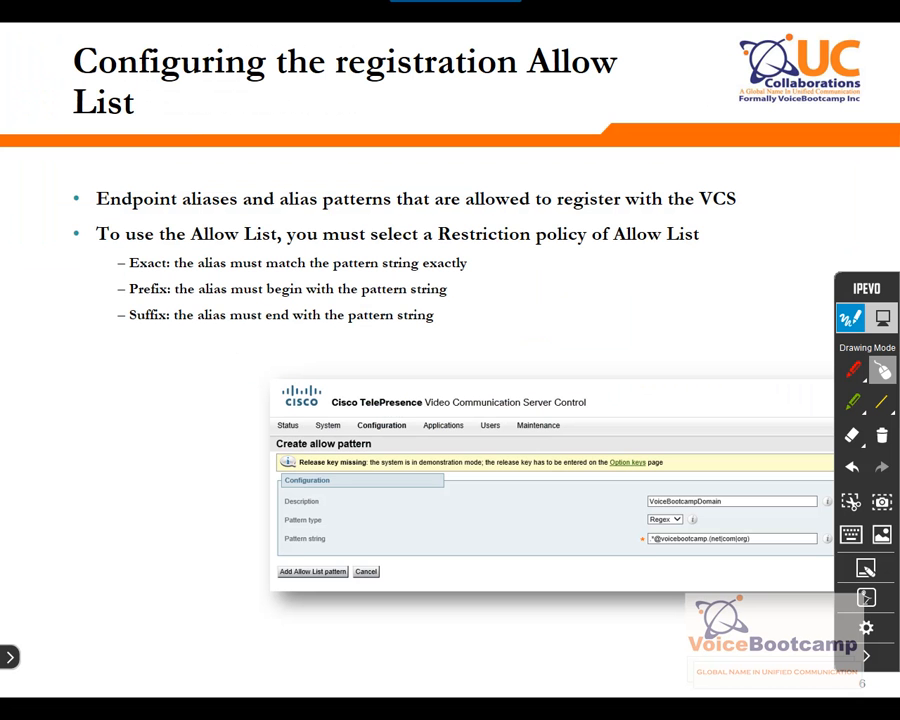
pyautogui.hotkey('alt', 'Tab')
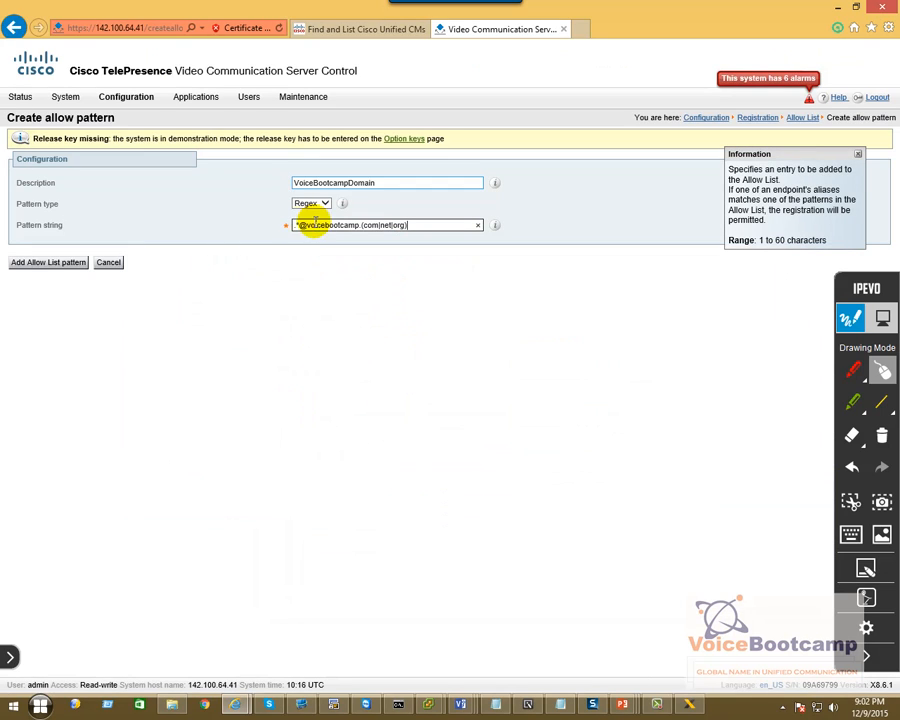
pyautogui.click(33, 264)
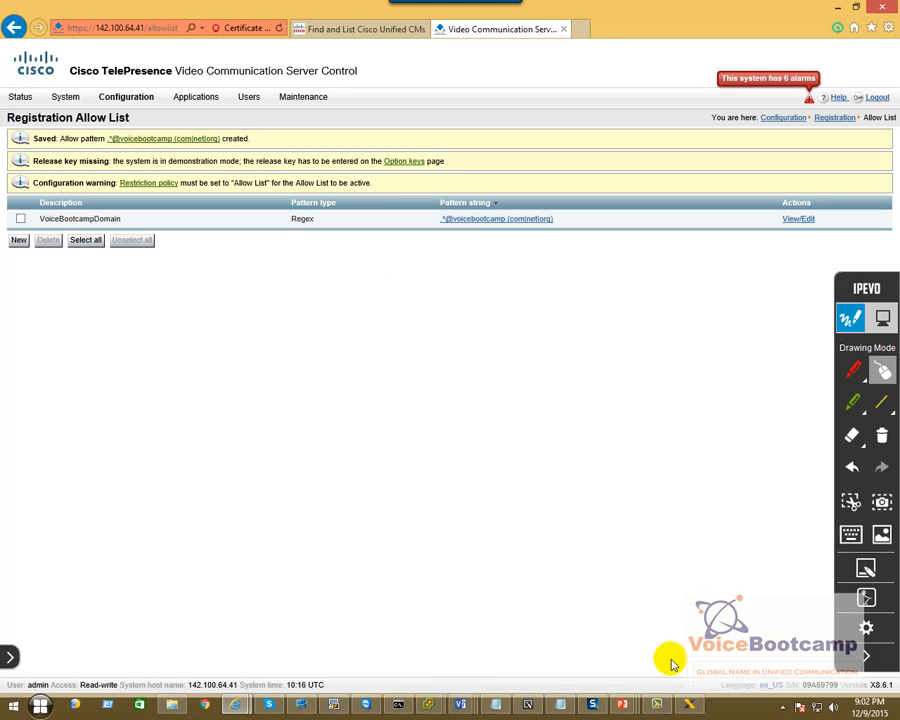
# Review the saved VoiceBootcampDomain pattern via View/Edit, then switch to the Pattern Test slide.
pyautogui.moveTo(658, 704)
pyautogui.click(656, 524)
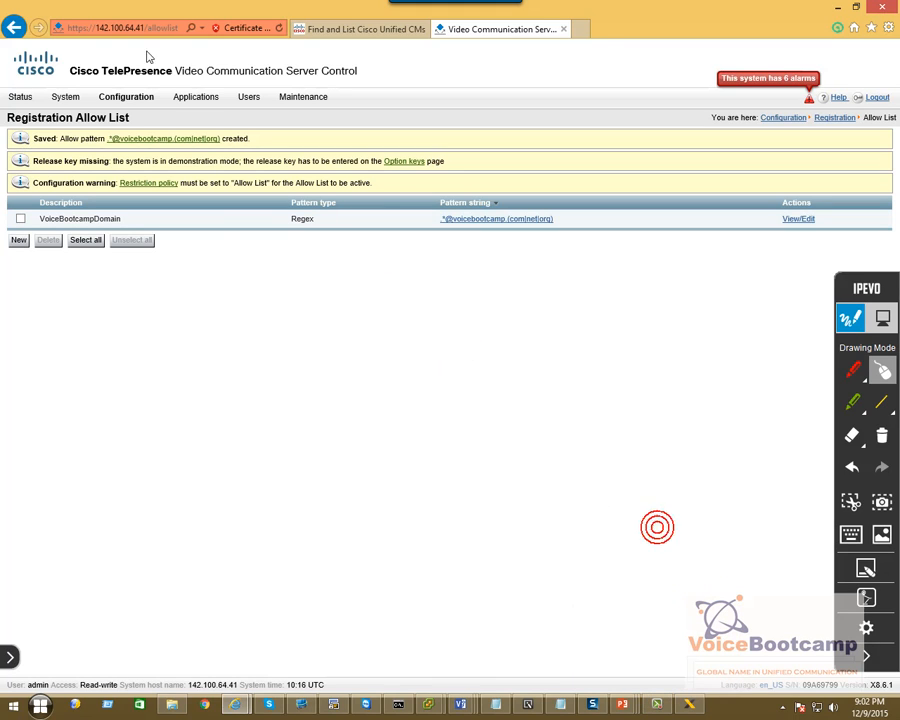
pyautogui.moveTo(125, 97)
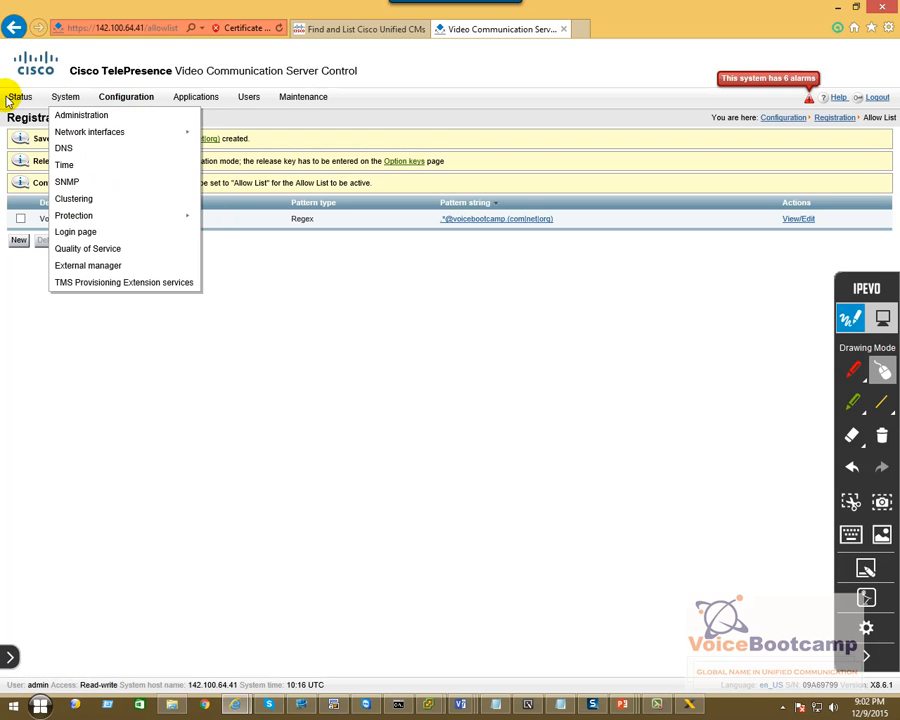
pyautogui.moveTo(12, 97)
pyautogui.moveTo(82, 188)
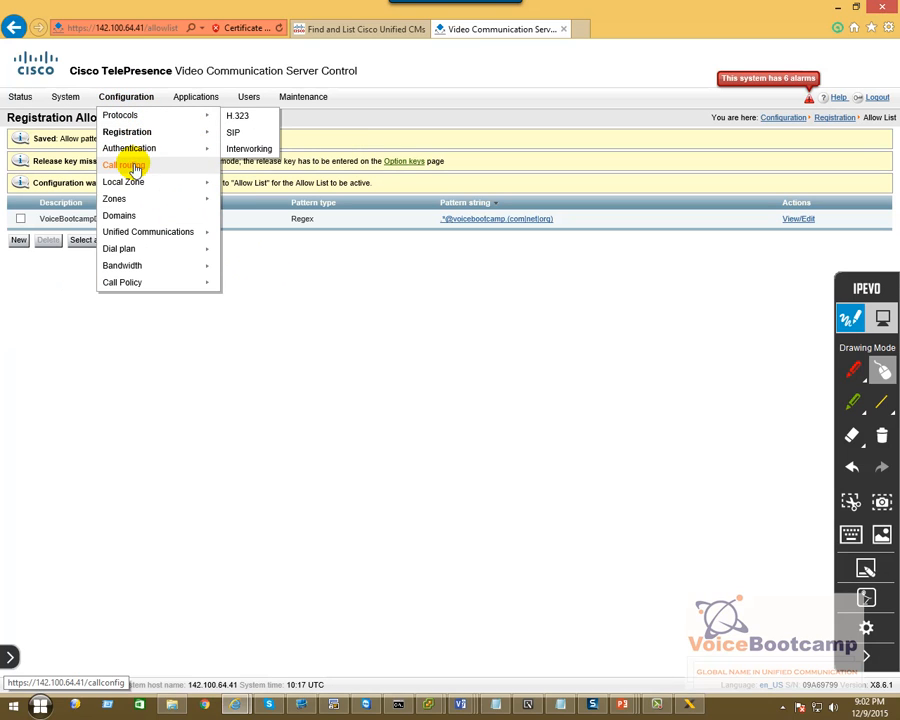
pyautogui.moveTo(160, 141)
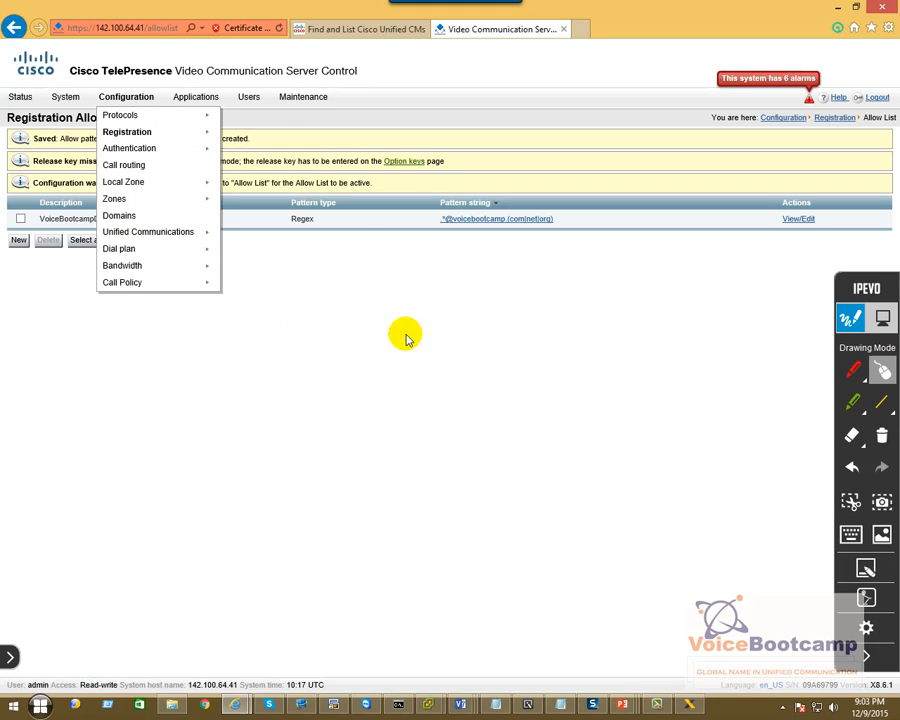
pyautogui.click(801, 221)
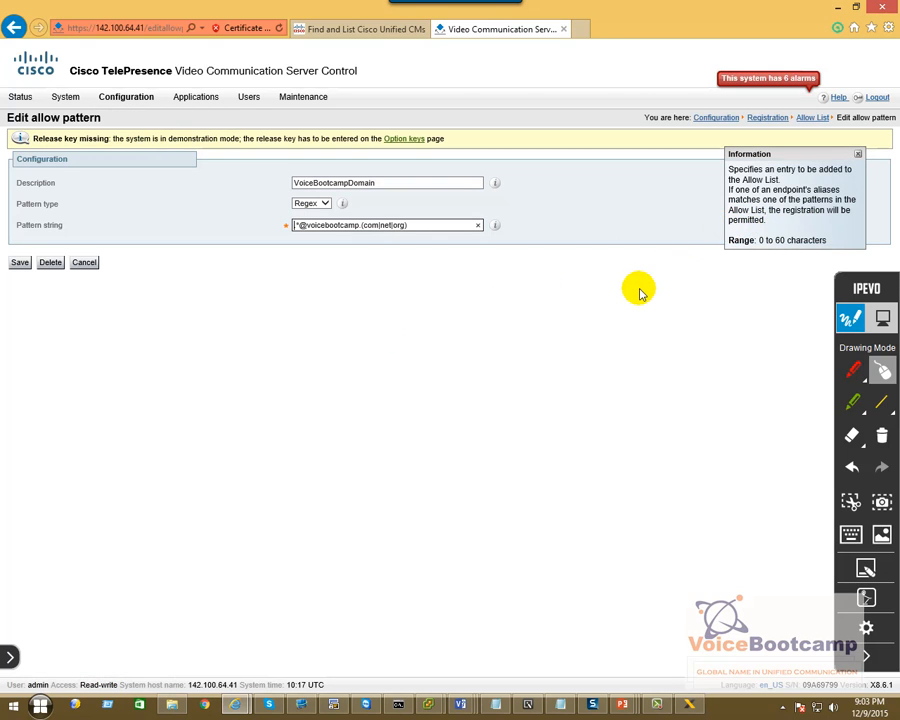
pyautogui.click(640, 293)
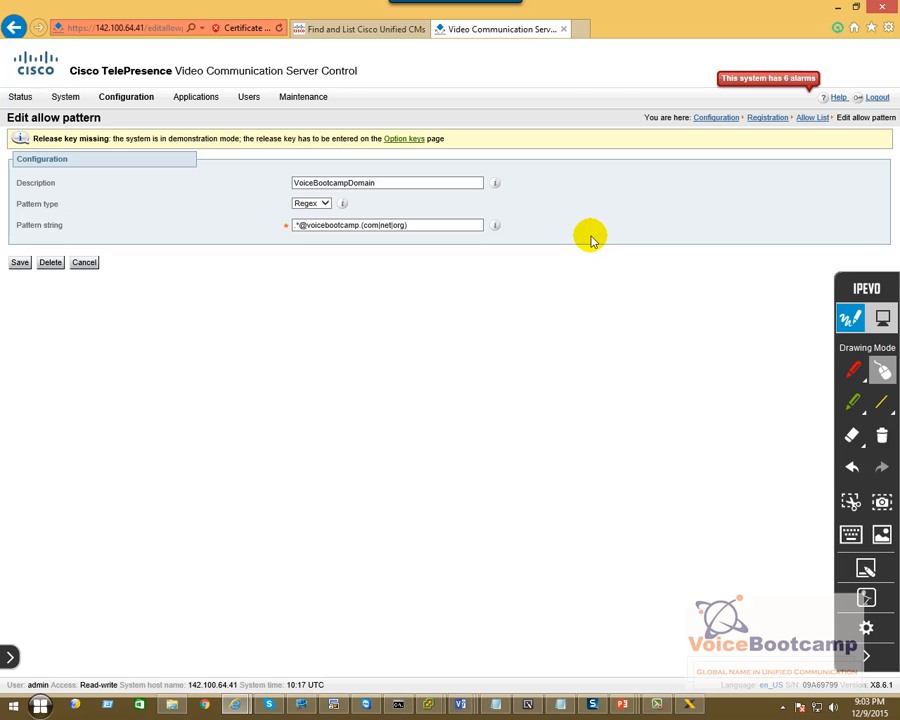
pyautogui.hotkey('alt', 'Tab')
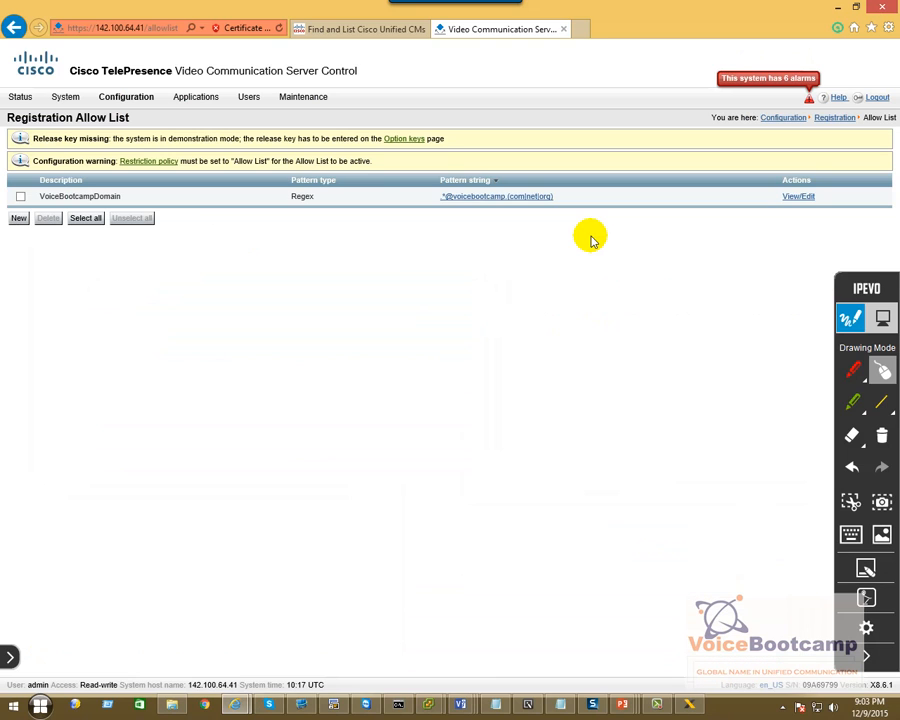
# Open the Check pattern tool and enter a voicebootcamp.com test user alias.
pyautogui.moveTo(295, 98)
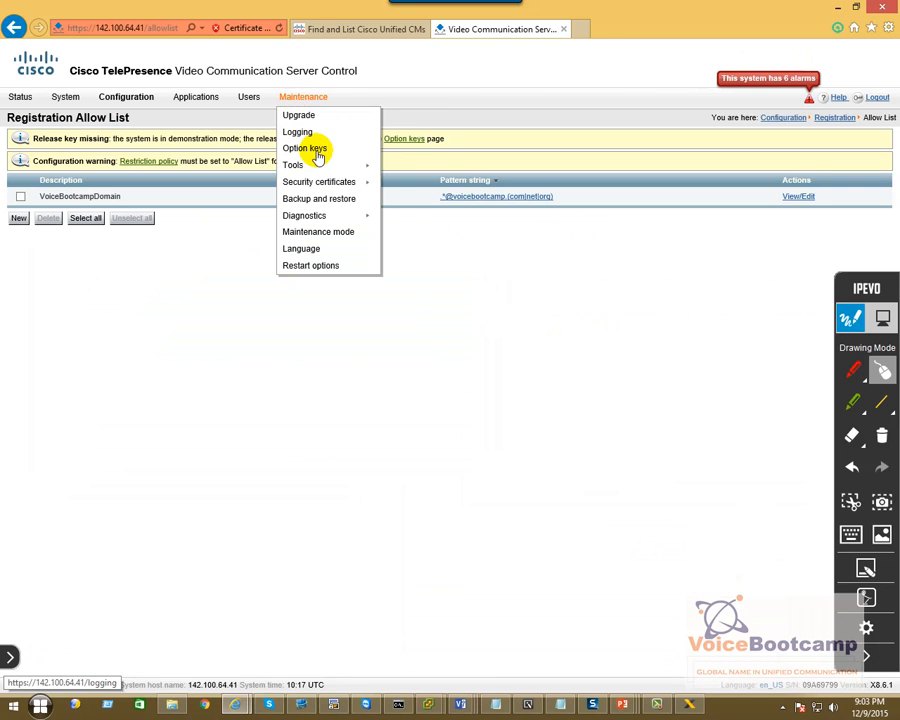
pyautogui.moveTo(313, 181)
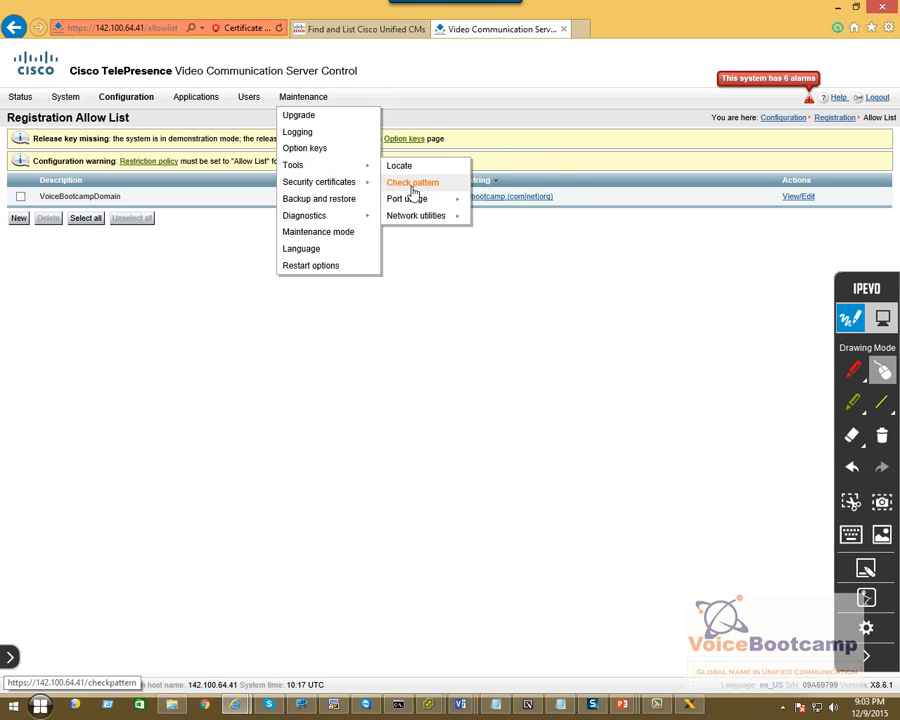
pyautogui.click(411, 184)
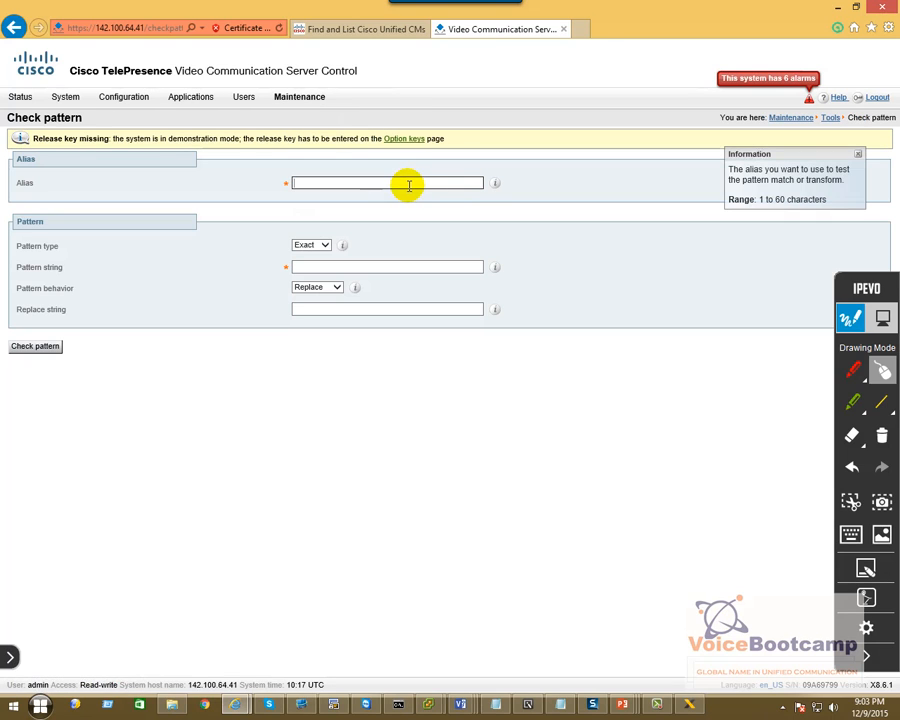
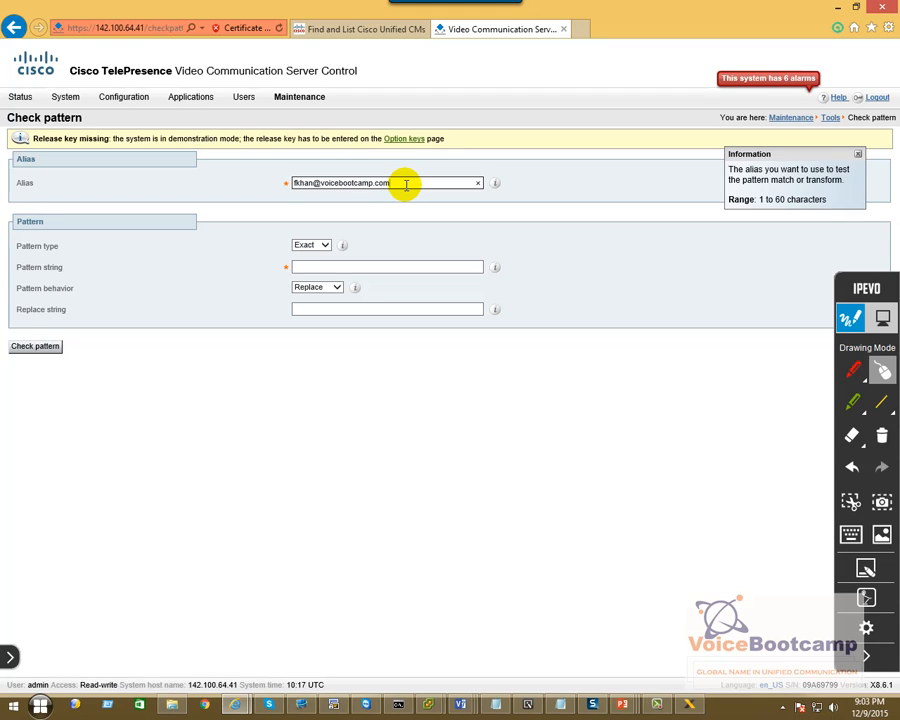
pyautogui.click(311, 245)
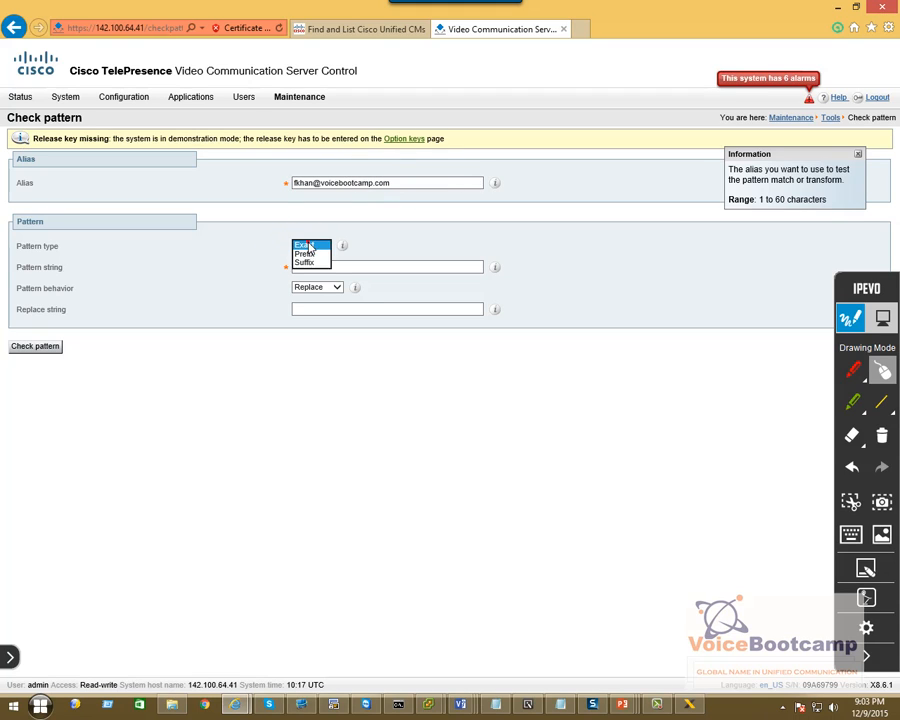
pyautogui.click(335, 307)
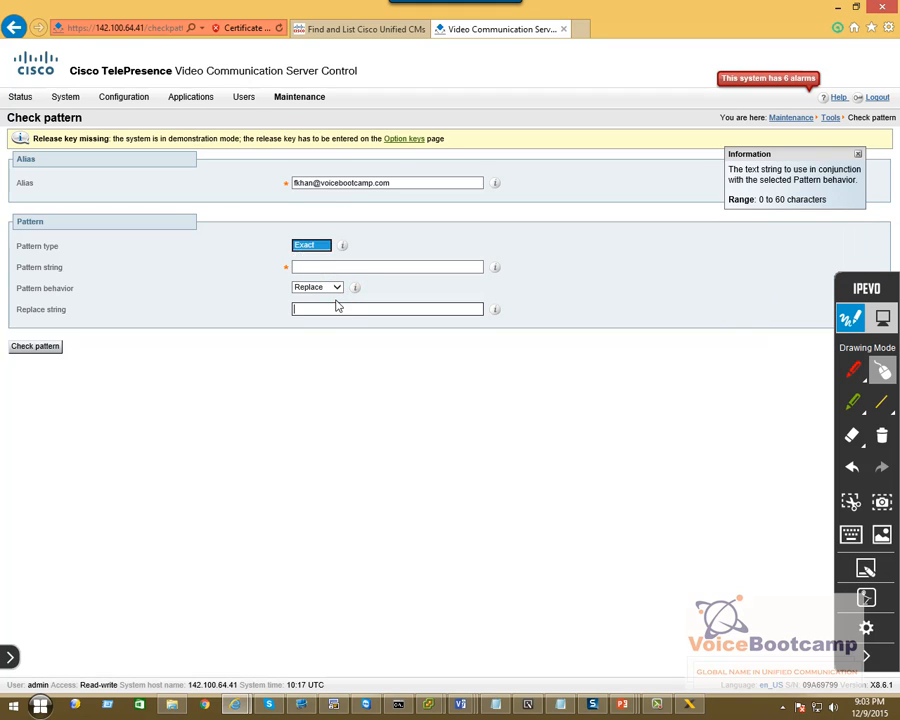
pyautogui.click(320, 266)
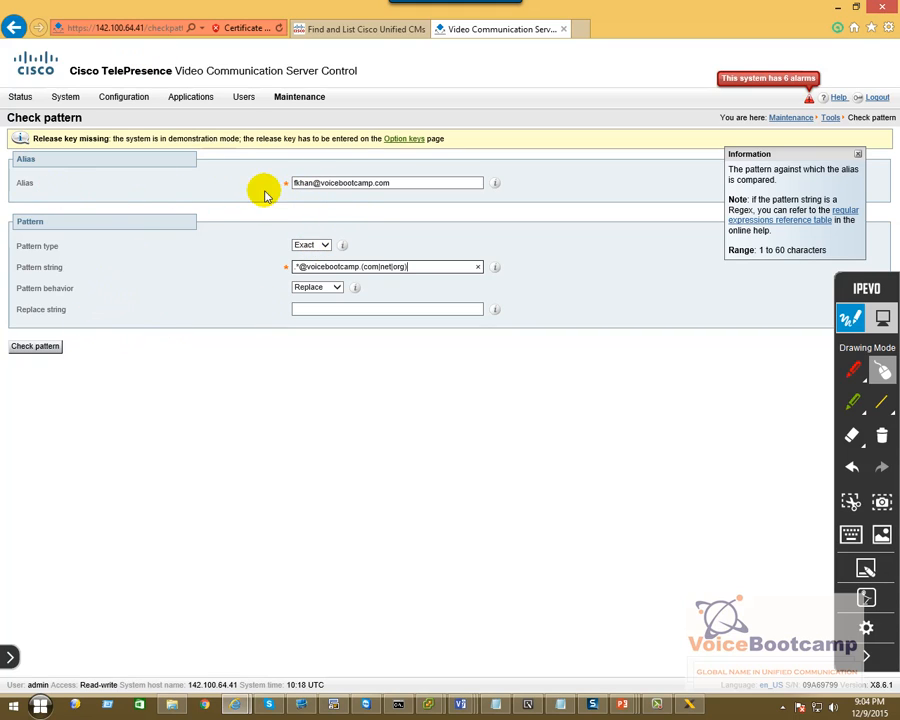
pyautogui.click(300, 182)
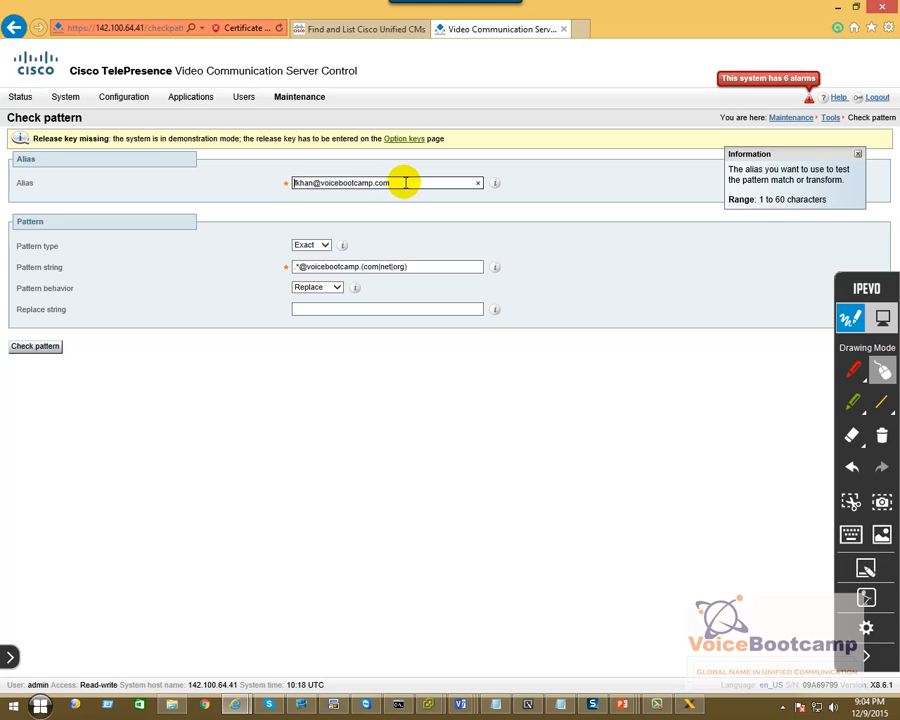
pyautogui.click(291, 268)
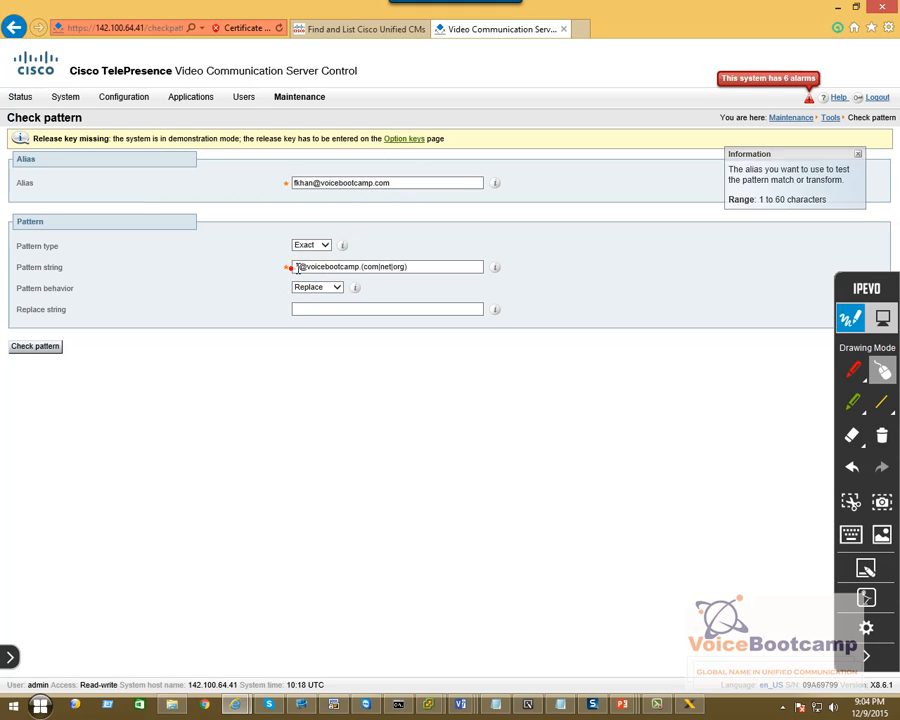
# Check the alias with type Exact, which fails, then switch Pattern type to Regex and recheck.
pyautogui.click(35, 347)
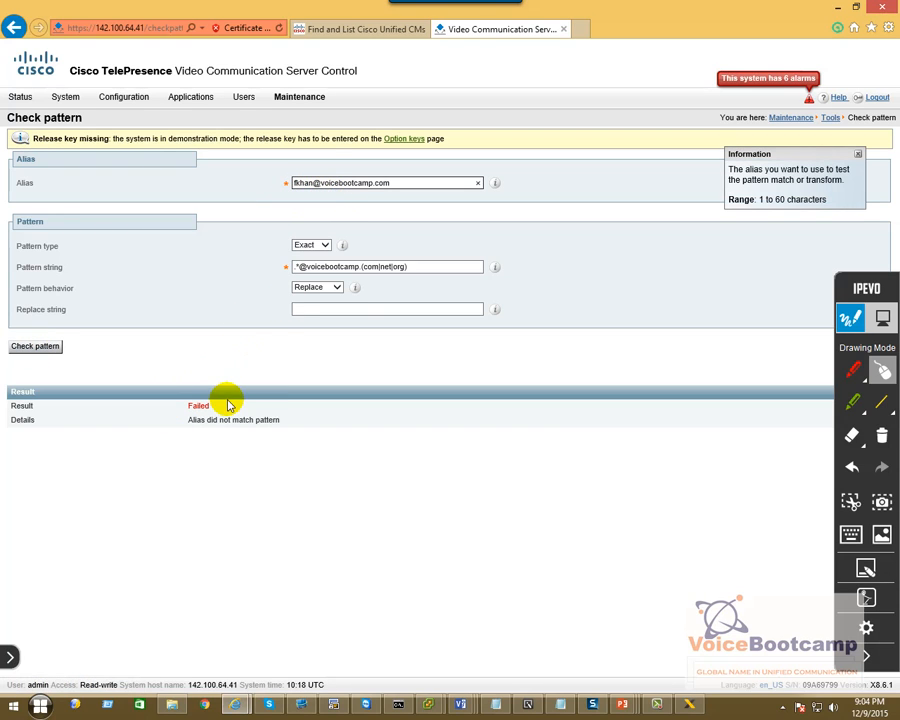
pyautogui.click(311, 245)
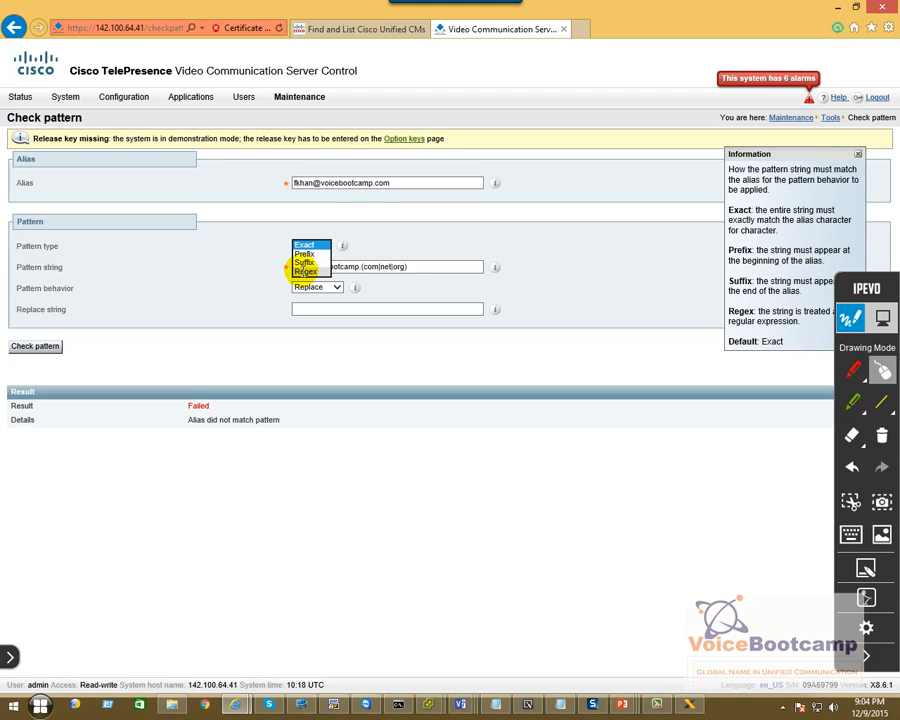
pyautogui.click(305, 271)
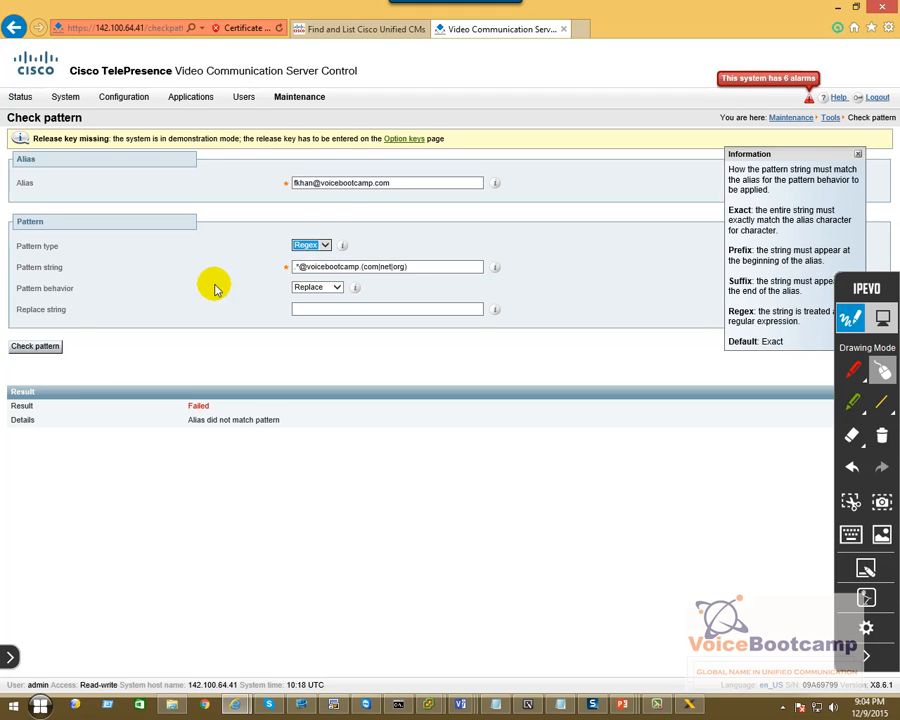
pyautogui.click(24, 350)
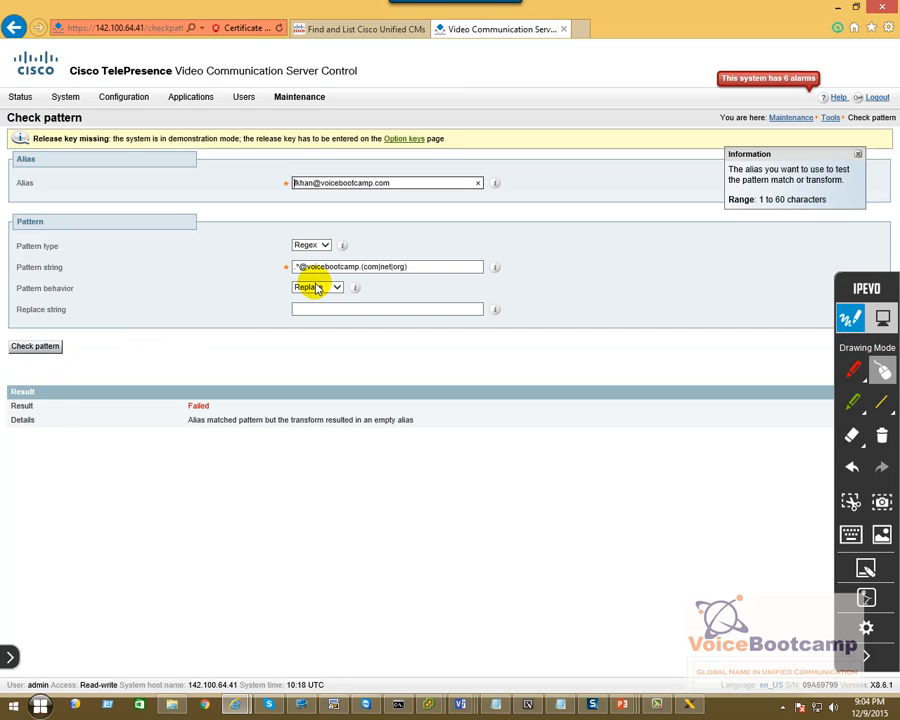
pyautogui.click(52, 350)
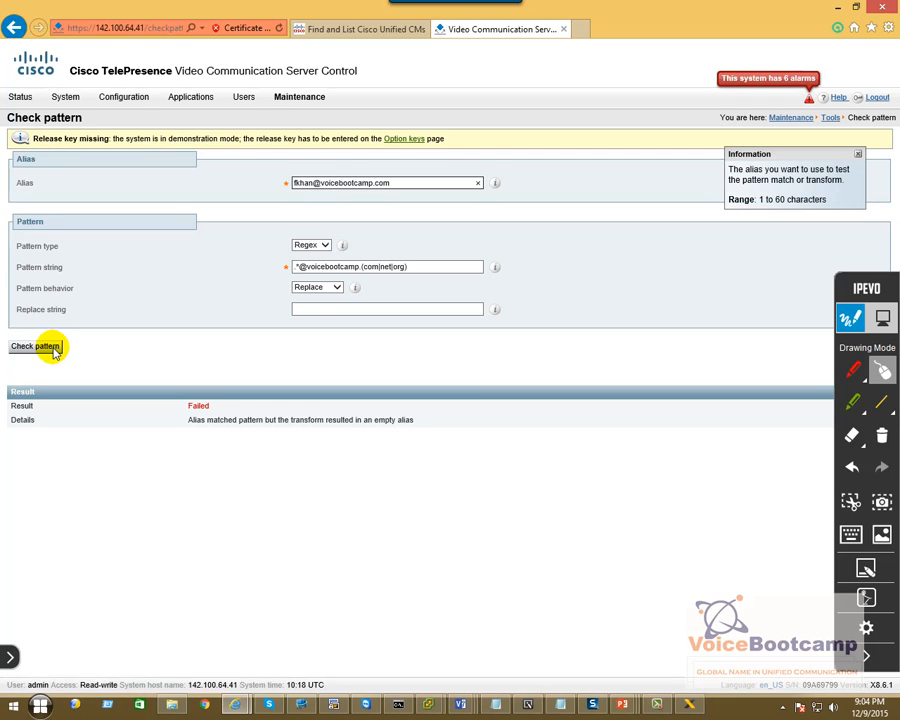
# Set Pattern behavior to Leave and rerun the check, which succeeds with alias matched pattern.
pyautogui.click(316, 288)
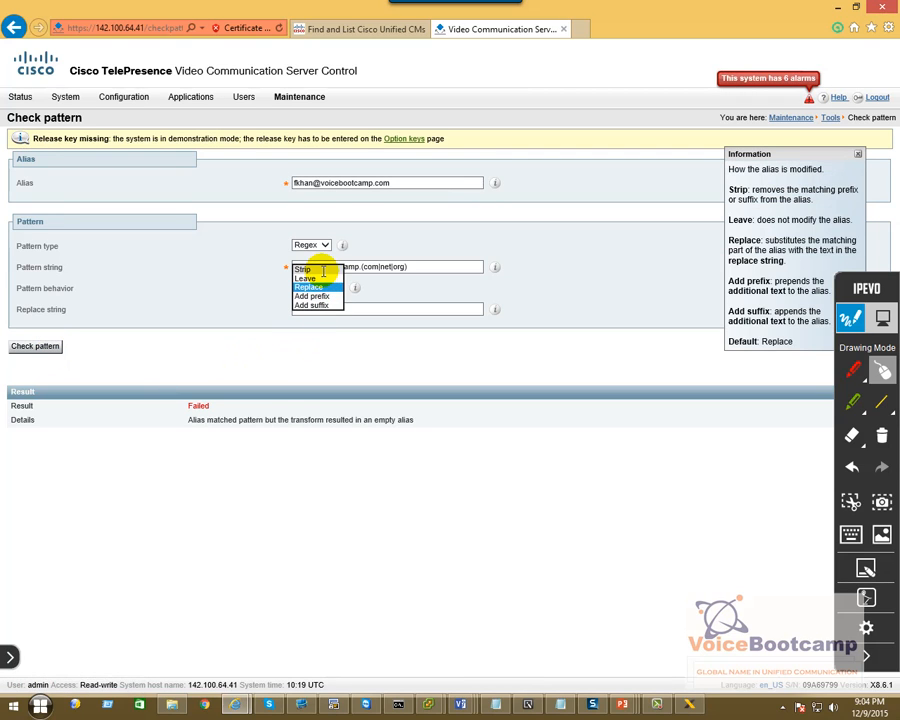
pyautogui.click(320, 280)
pyautogui.click(318, 280)
pyautogui.click(50, 328)
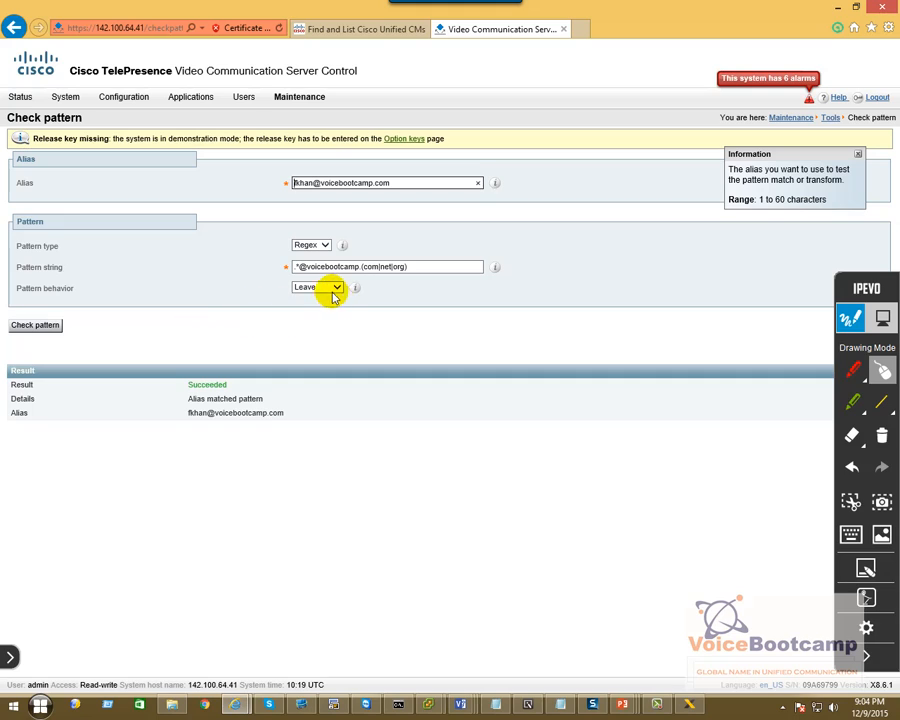
# Change the test alias ending from .com to .ca and check it, showing Failed.
pyautogui.doubleClick(205, 385)
pyautogui.tripleClick(184, 399)
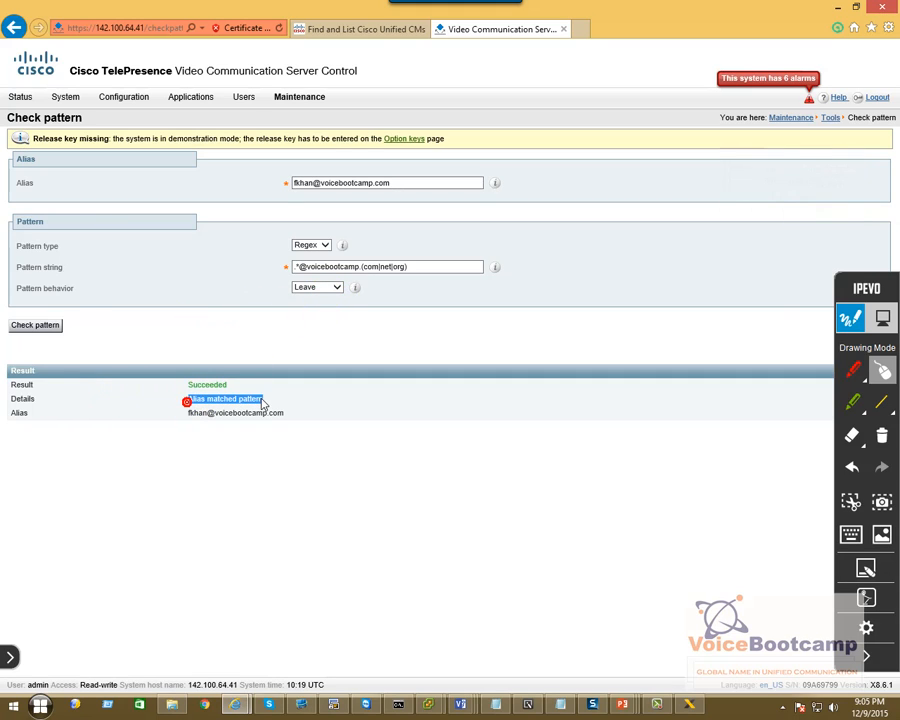
pyautogui.doubleClick(378, 183)
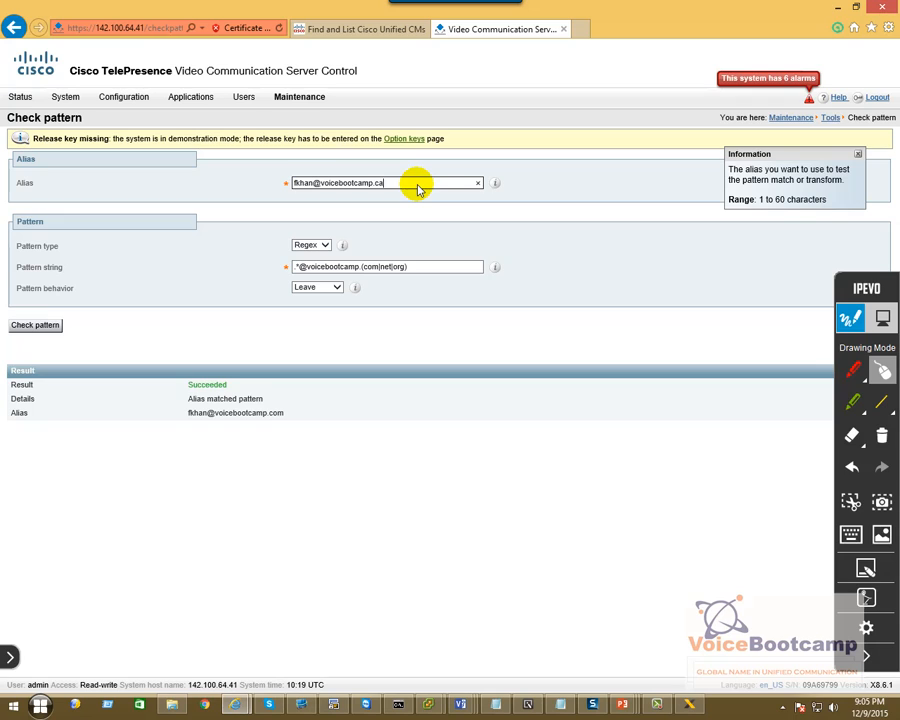
pyautogui.click(33, 326)
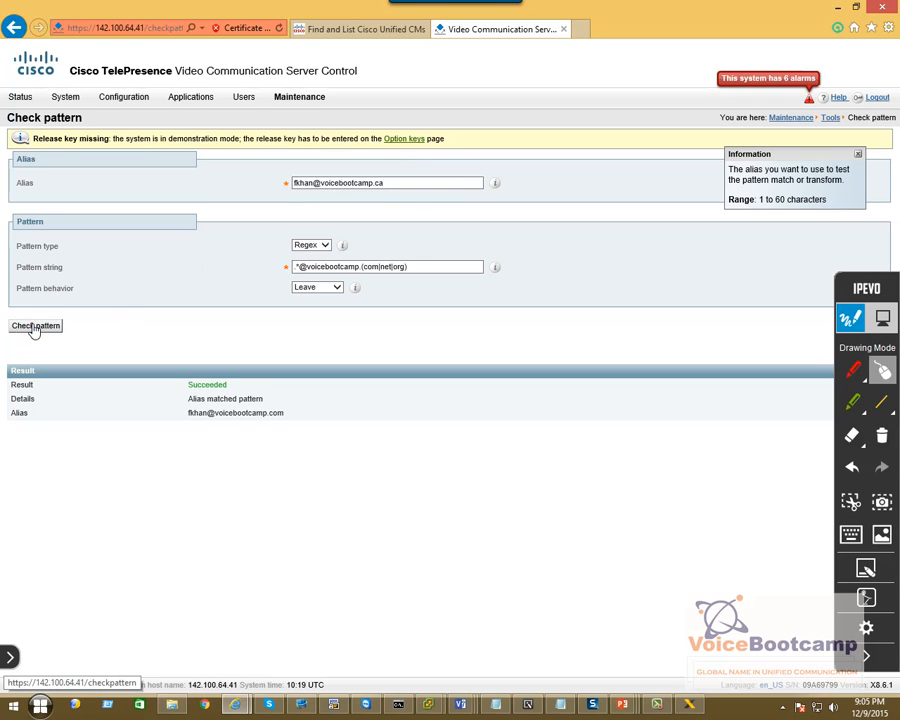
pyautogui.doubleClick(193, 385)
pyautogui.doubleClick(190, 387)
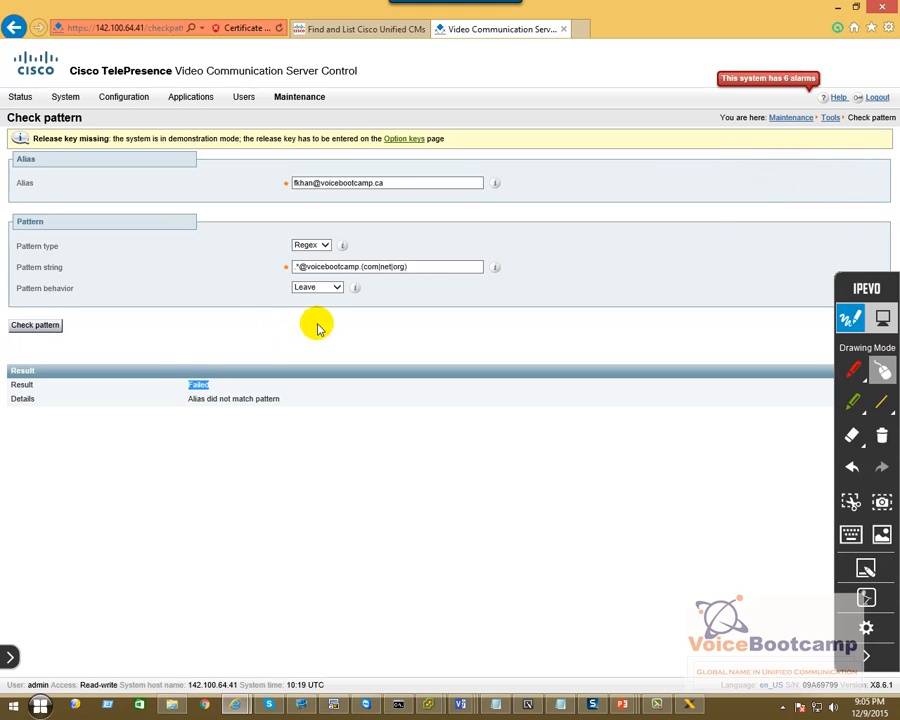
pyautogui.click(405, 266)
pyautogui.click(495, 267)
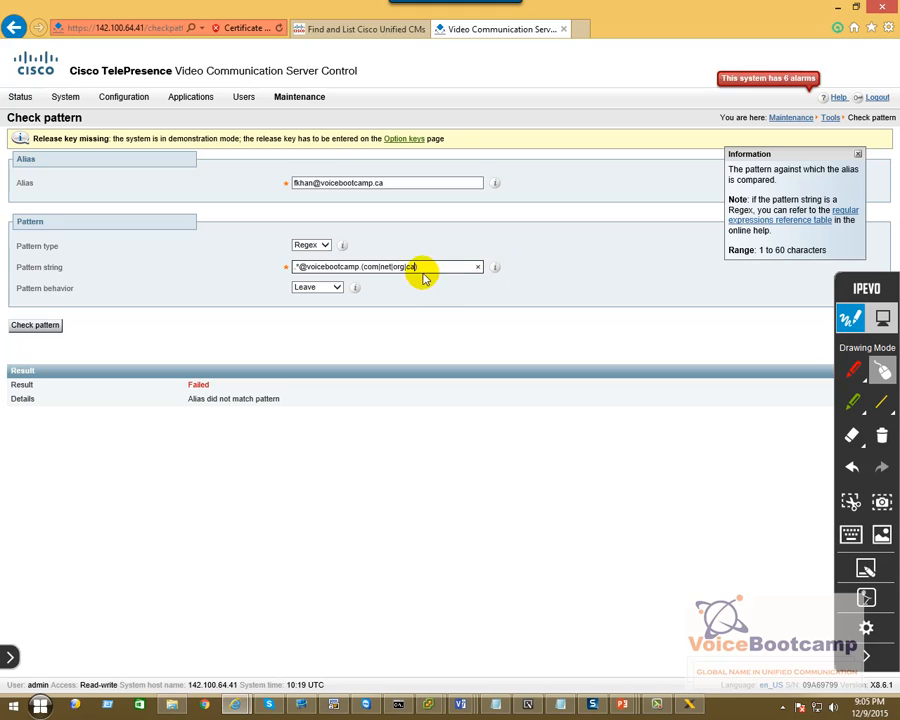
pyautogui.moveTo(420, 268); pyautogui.dragTo(313, 277)
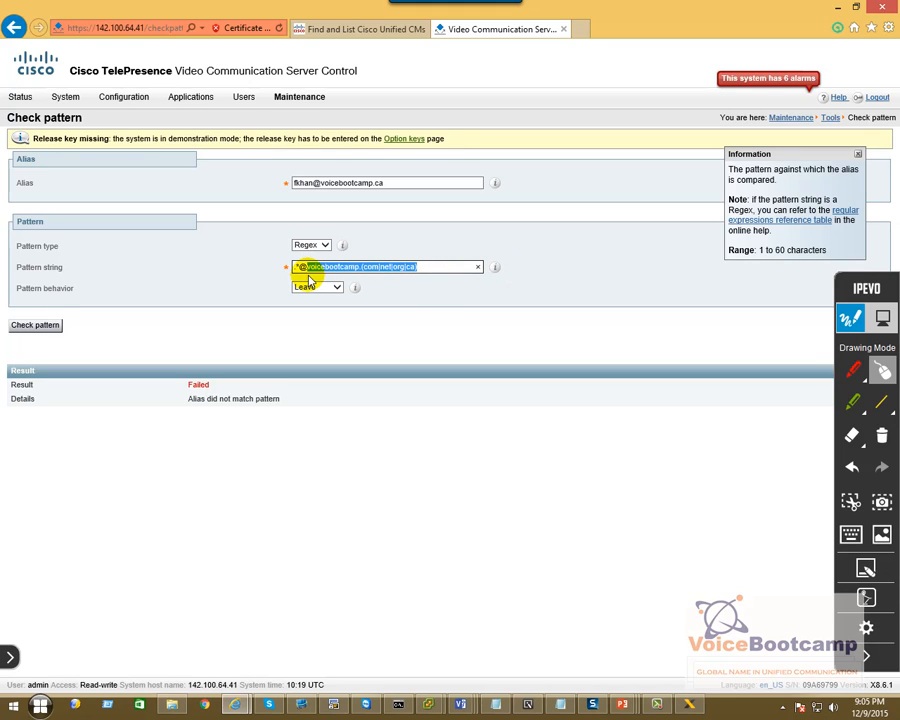
pyautogui.click(40, 326)
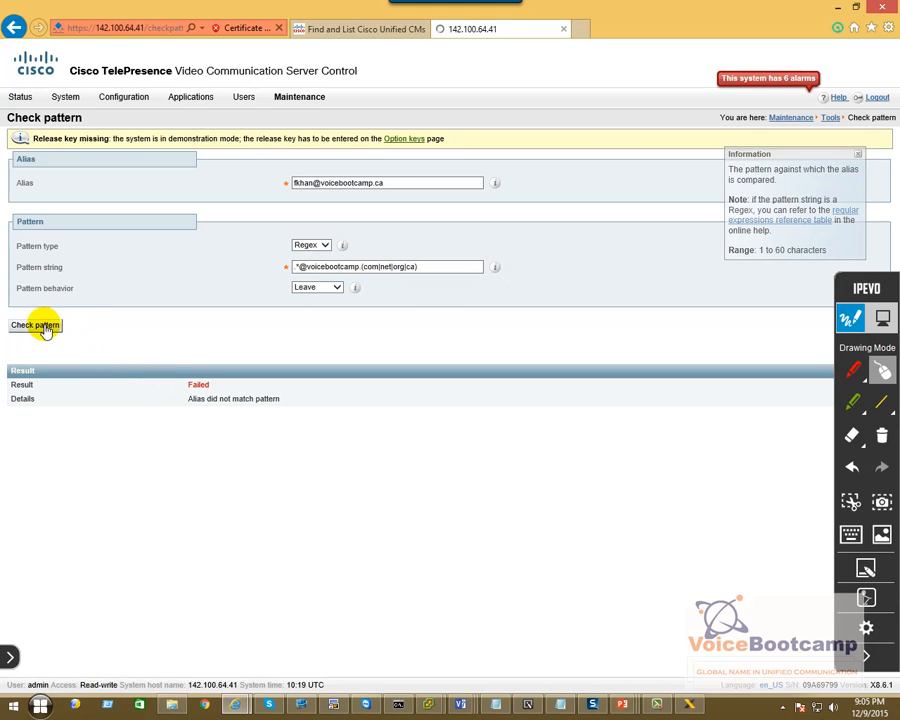
pyautogui.moveTo(188, 385); pyautogui.dragTo(221, 388)
pyautogui.doubleClick(221, 386)
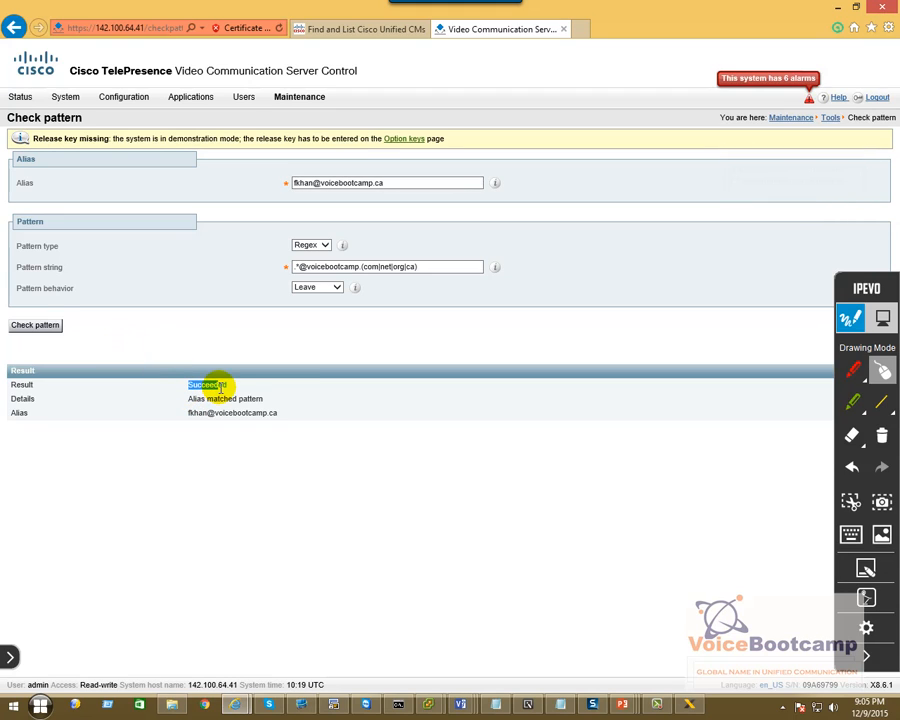